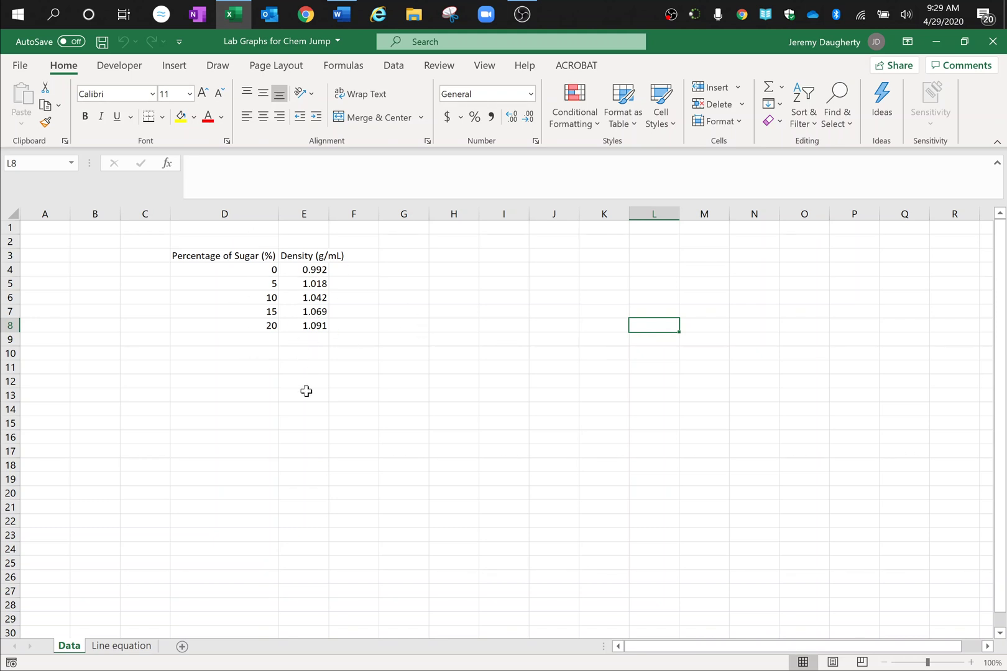
{"action": "left_click_drag", "start_coordinate": [240, 258], "coordinate": [299, 326]}
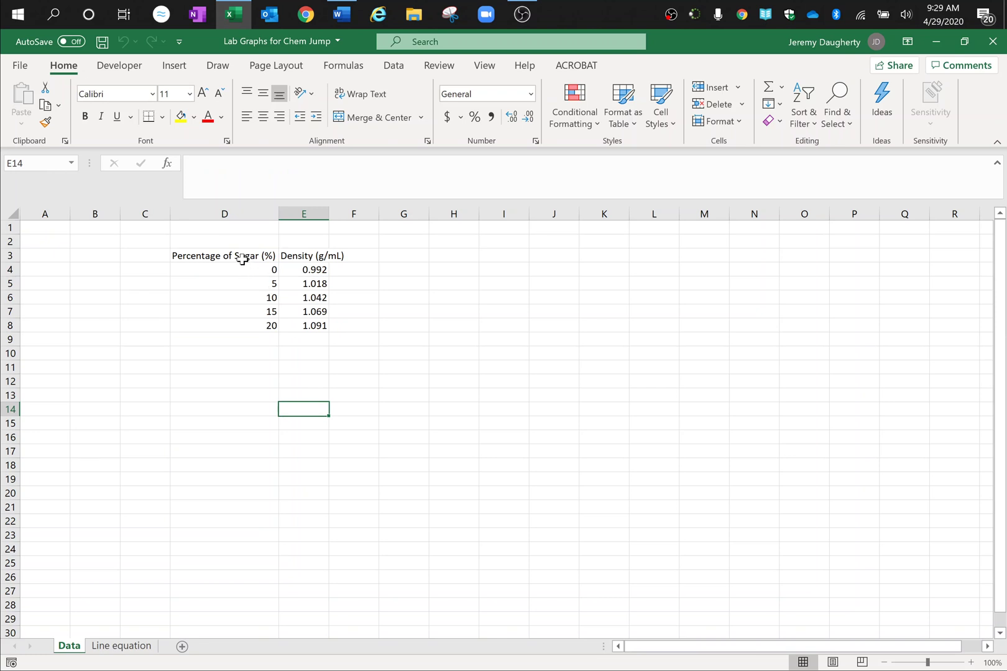
{"action": "left_click_drag", "start_coordinate": [242, 257], "coordinate": [292, 326]}
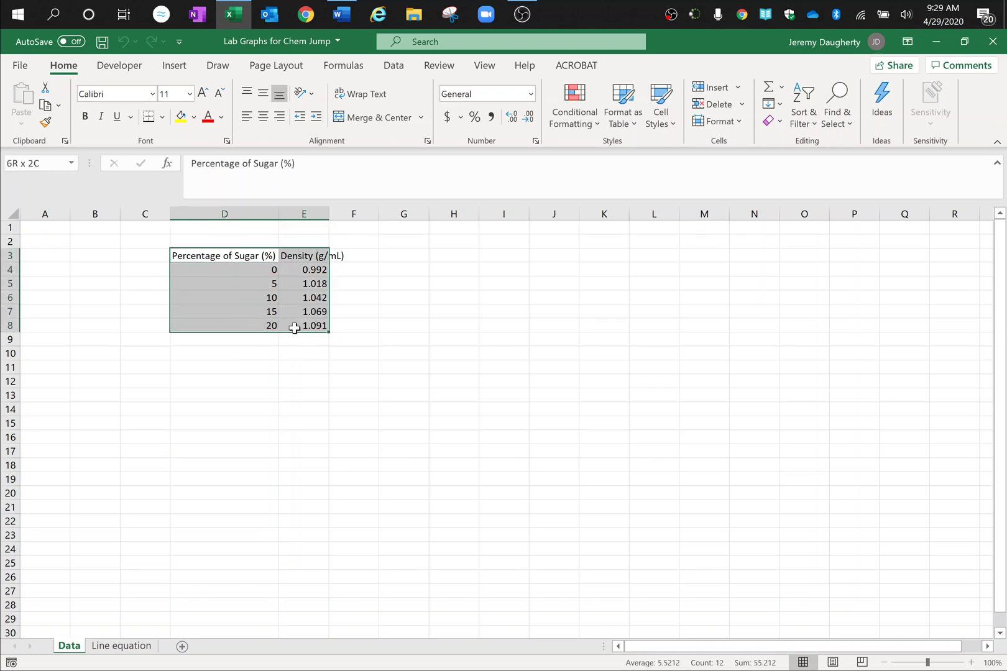
{"action": "left_click", "coordinate": [348, 407]}
{"action": "left_click", "coordinate": [251, 259]}
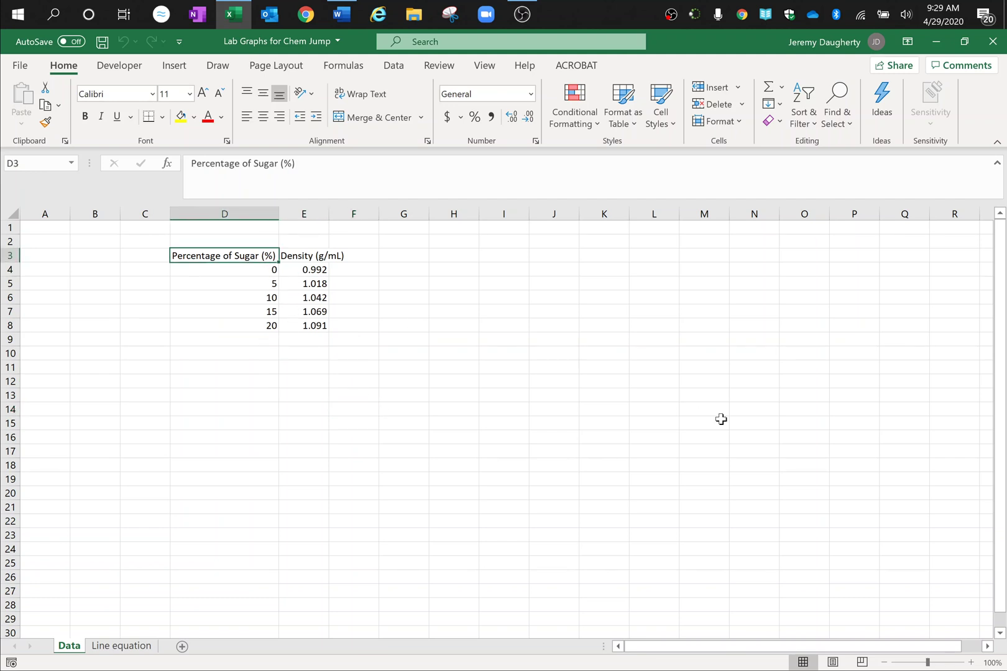
{"action": "key", "text": "ctrl+shift+Down"}
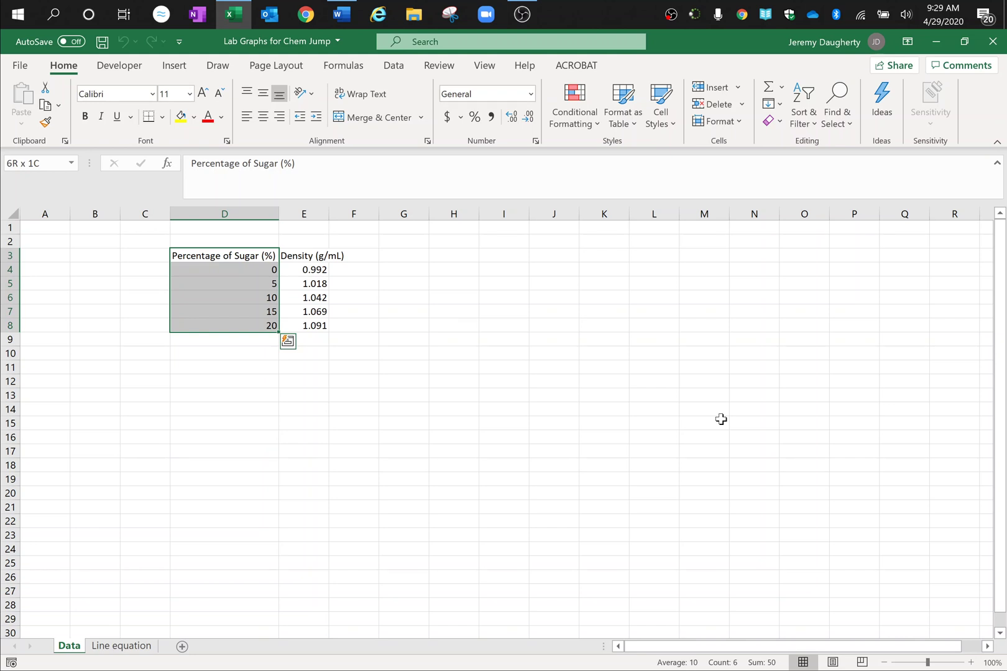
{"action": "key", "text": "shift+Right"}
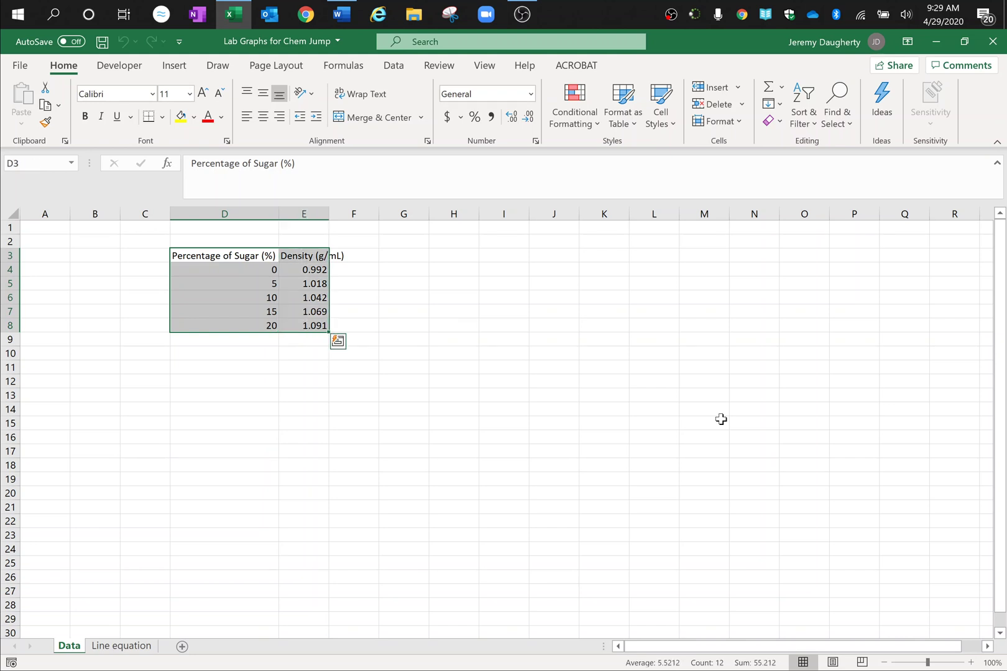
{"action": "left_click", "coordinate": [721, 420]}
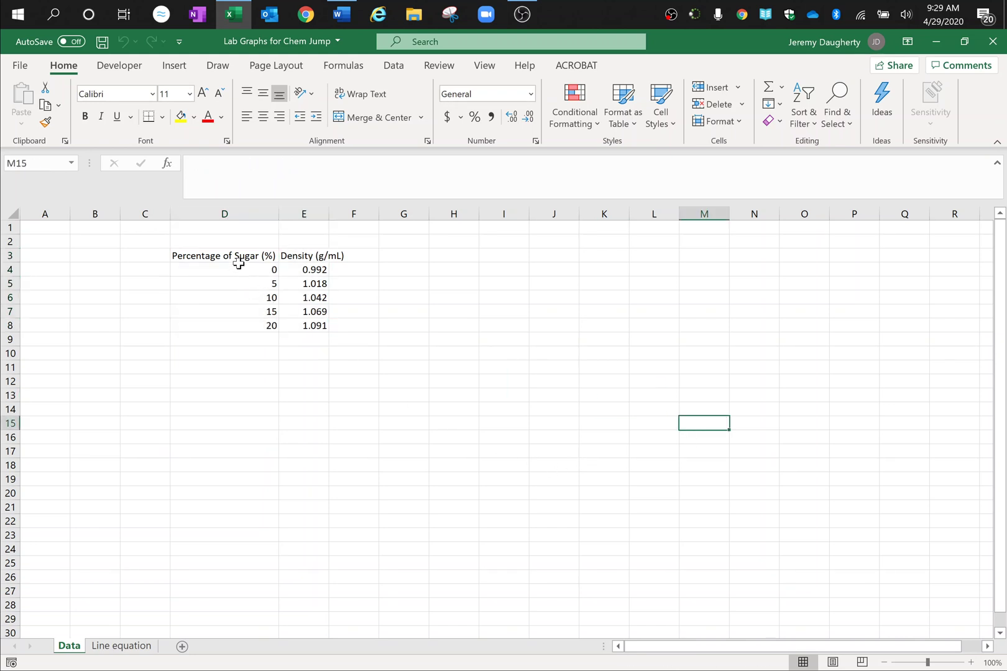
Step: Insert a markers-only scatter chart from the sugar and density data in D3:E8, and place it clear of the table
{"action": "left_click_drag", "start_coordinate": [239, 263], "coordinate": [293, 322]}
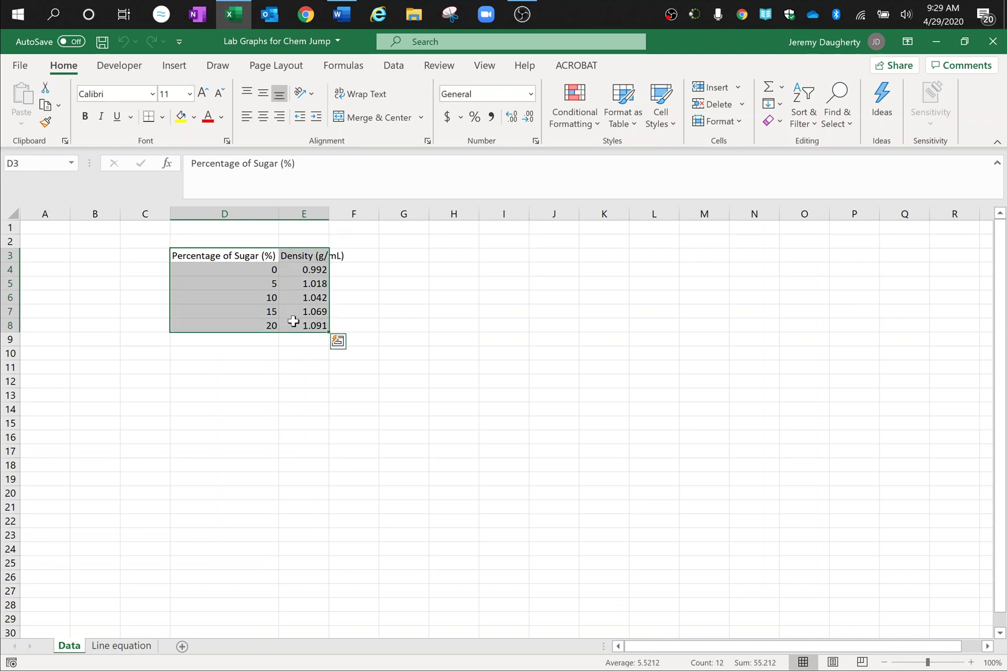
{"action": "left_click", "coordinate": [175, 66]}
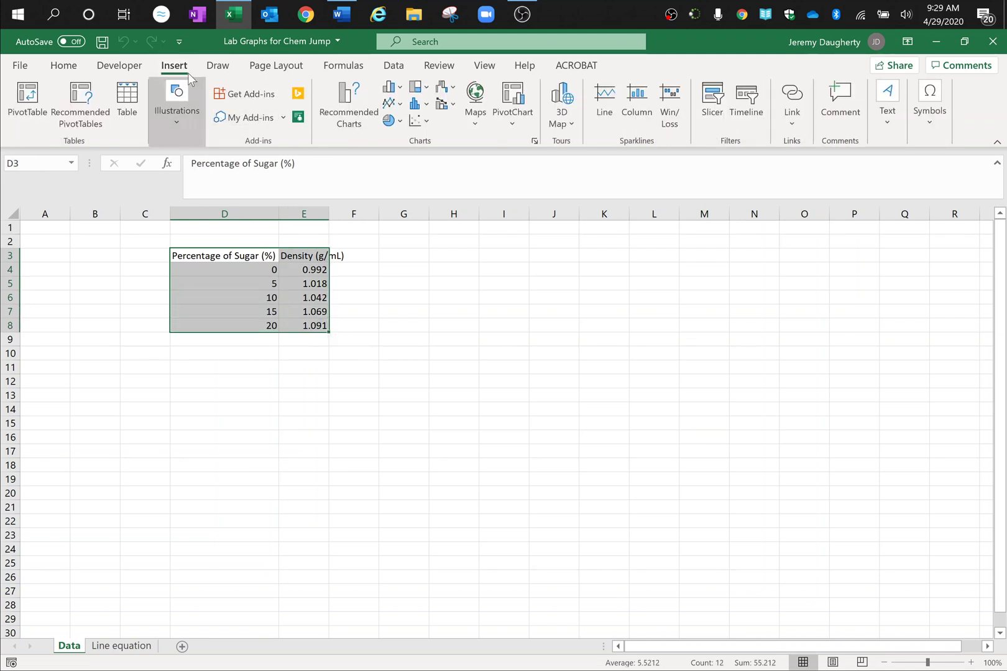
{"action": "left_click", "coordinate": [422, 122]}
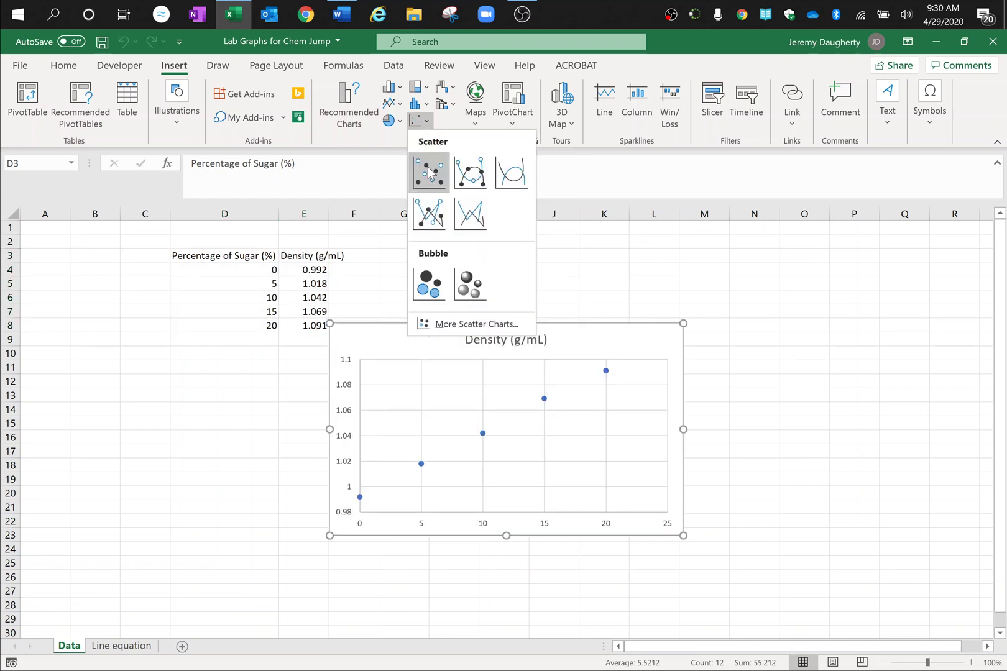
{"action": "left_click", "coordinate": [429, 173]}
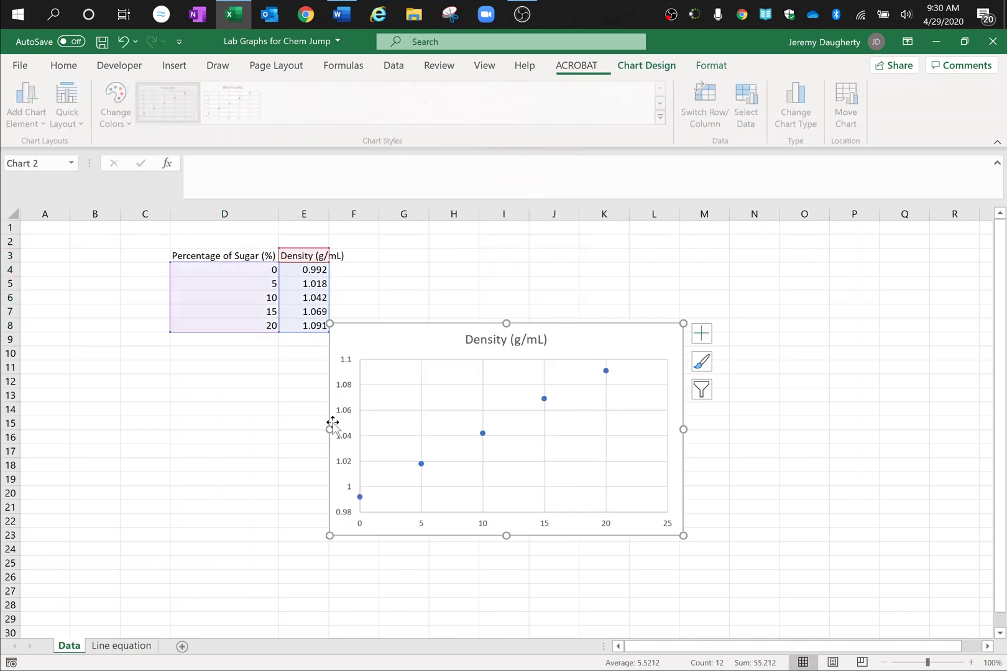
{"action": "left_click_drag", "start_coordinate": [598, 343], "coordinate": [652, 344]}
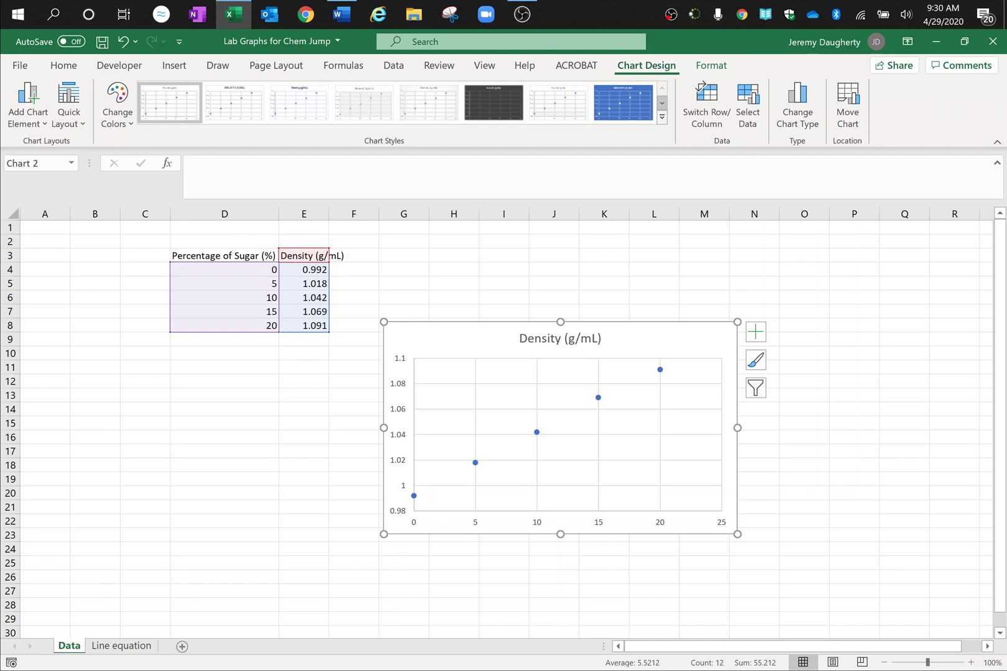
{"action": "left_click", "coordinate": [659, 285]}
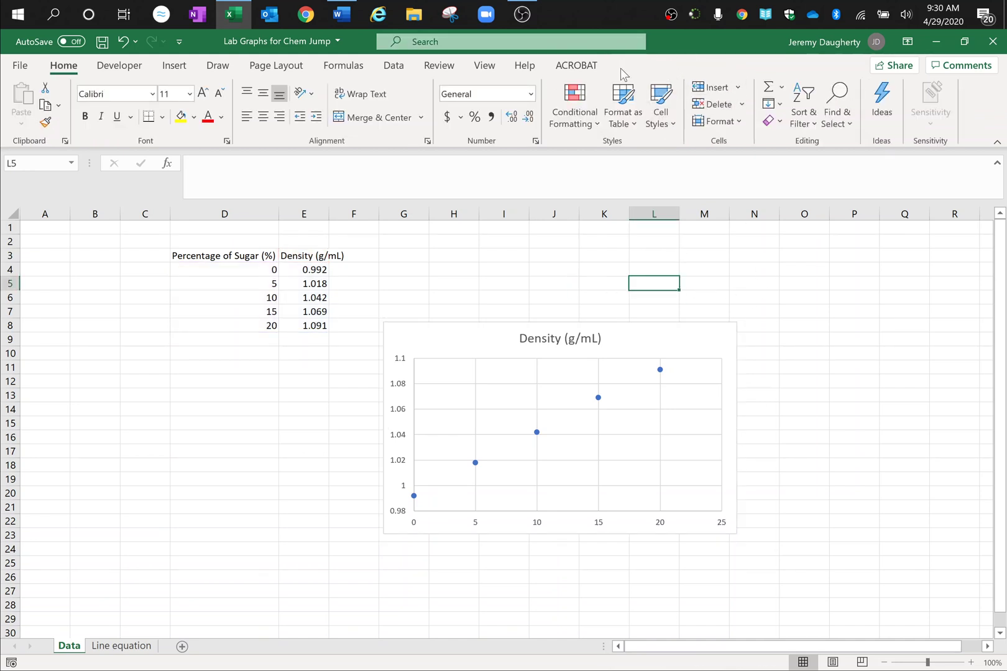
{"action": "left_click", "coordinate": [652, 348]}
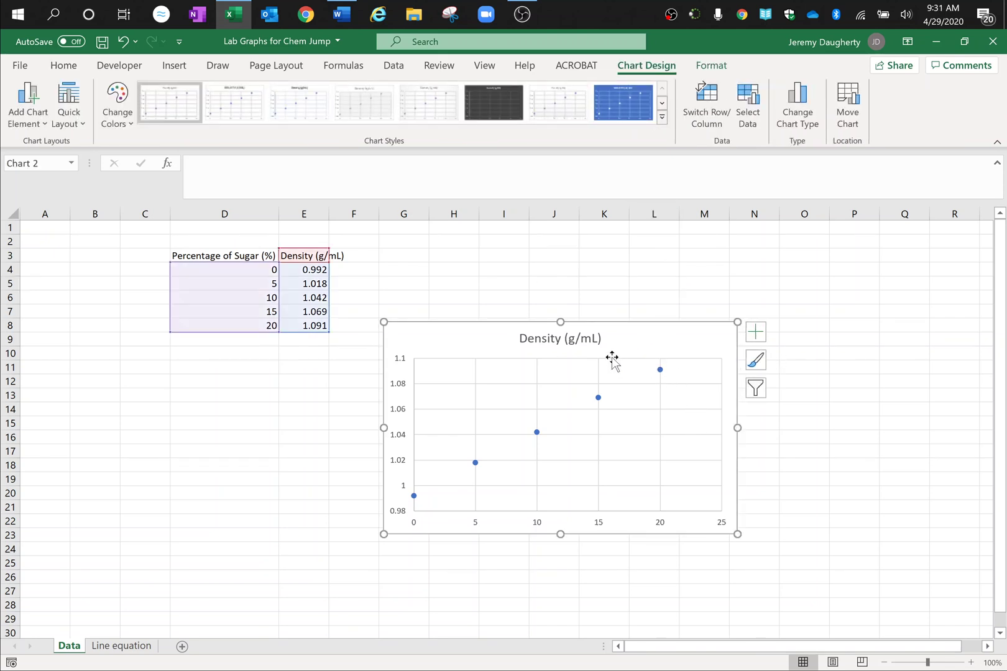
{"action": "left_click", "coordinate": [522, 15]}
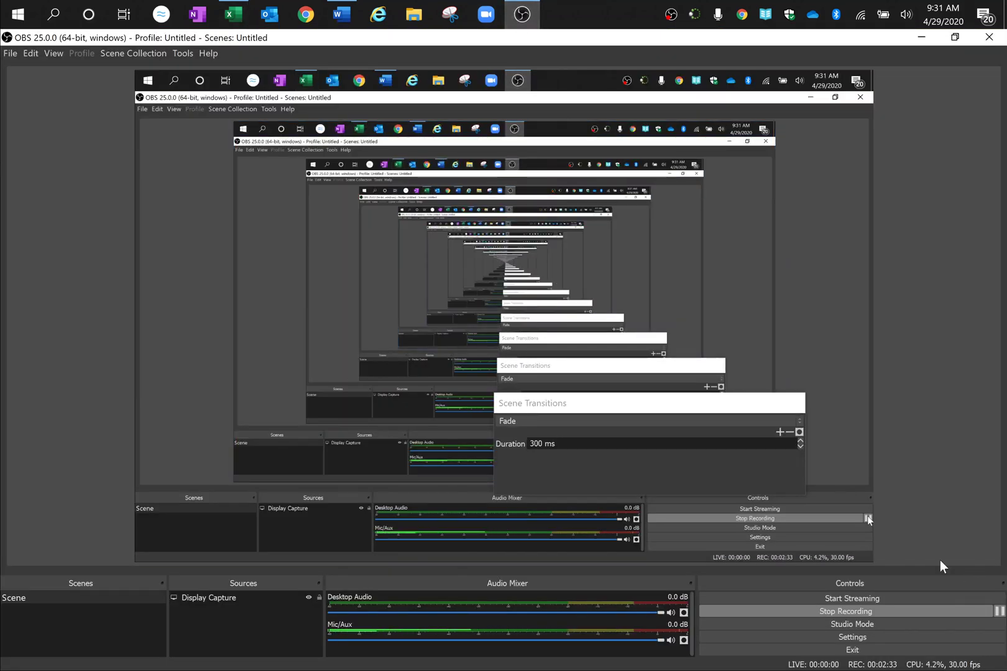
{"action": "left_click", "coordinate": [234, 24]}
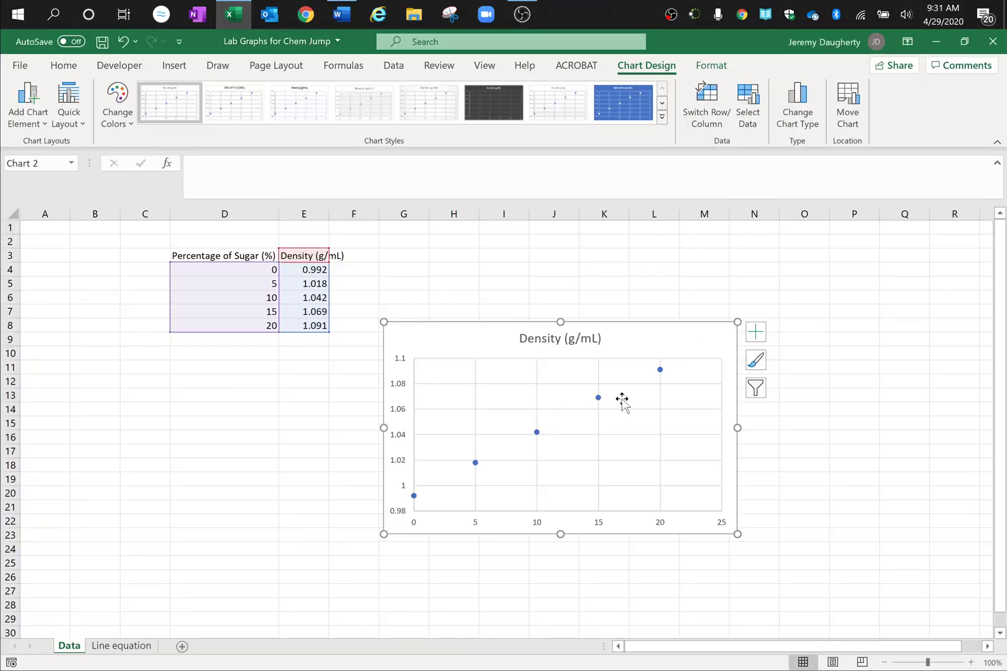
Step: In the chart's data source, edit the density series and set its X values to the sugar percentages in D4:D8
{"action": "left_click", "coordinate": [652, 299]}
{"action": "left_click", "coordinate": [660, 339]}
{"action": "left_click", "coordinate": [748, 118]}
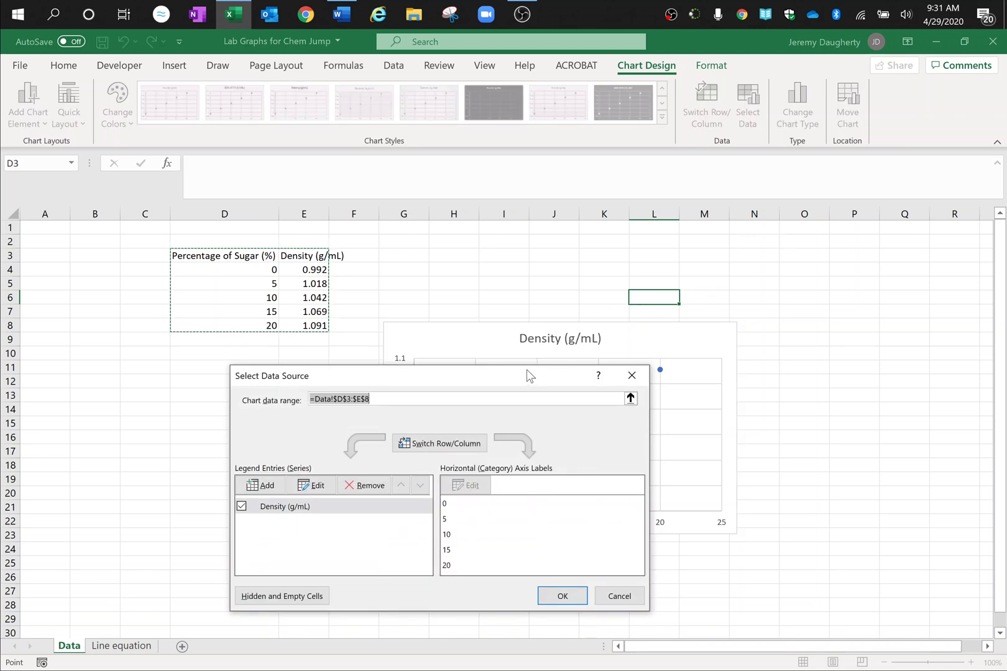
{"action": "left_click_drag", "start_coordinate": [532, 367], "coordinate": [572, 256]}
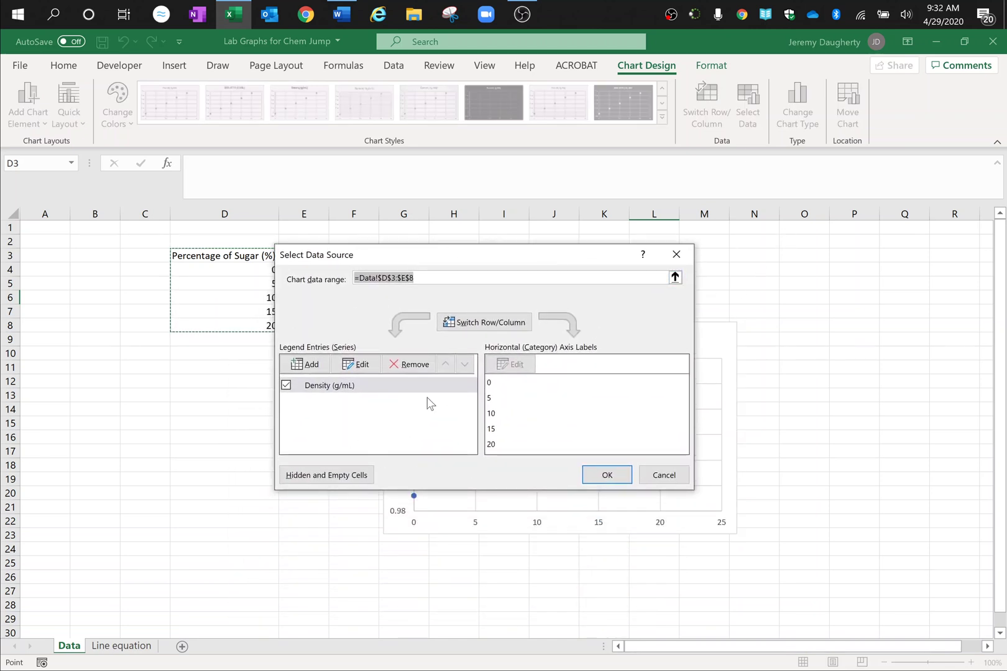
{"action": "left_click", "coordinate": [355, 365]}
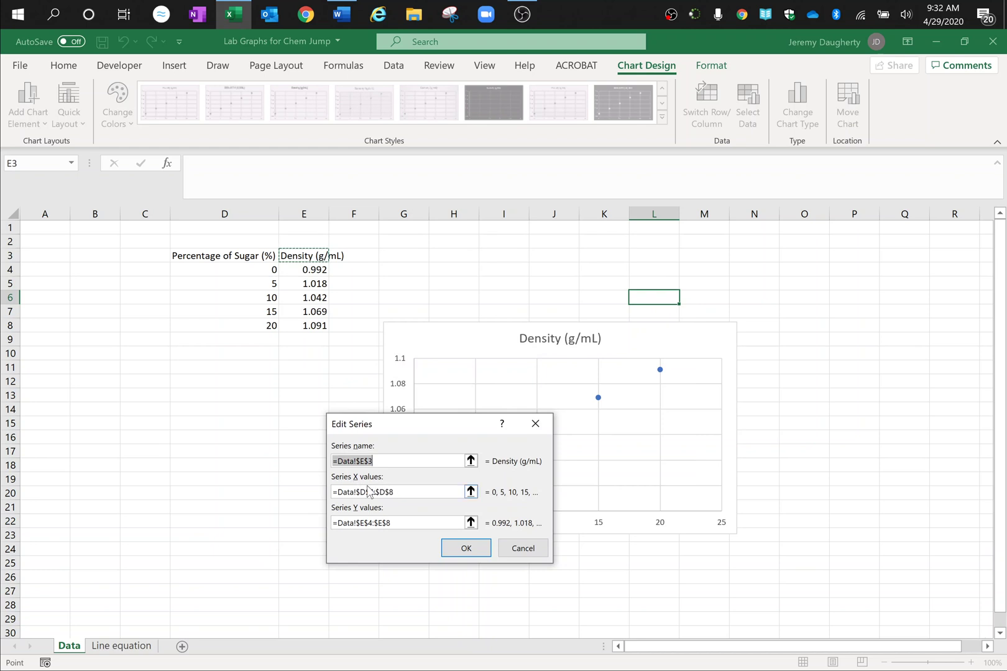
{"action": "left_click", "coordinate": [470, 492]}
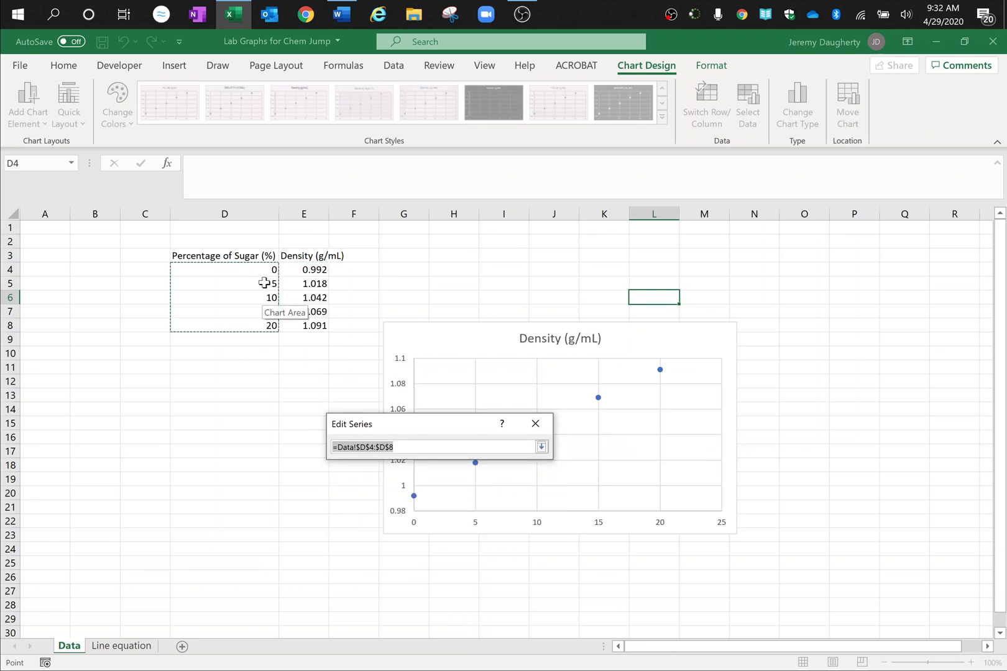
{"action": "left_click_drag", "start_coordinate": [263, 270], "coordinate": [266, 324]}
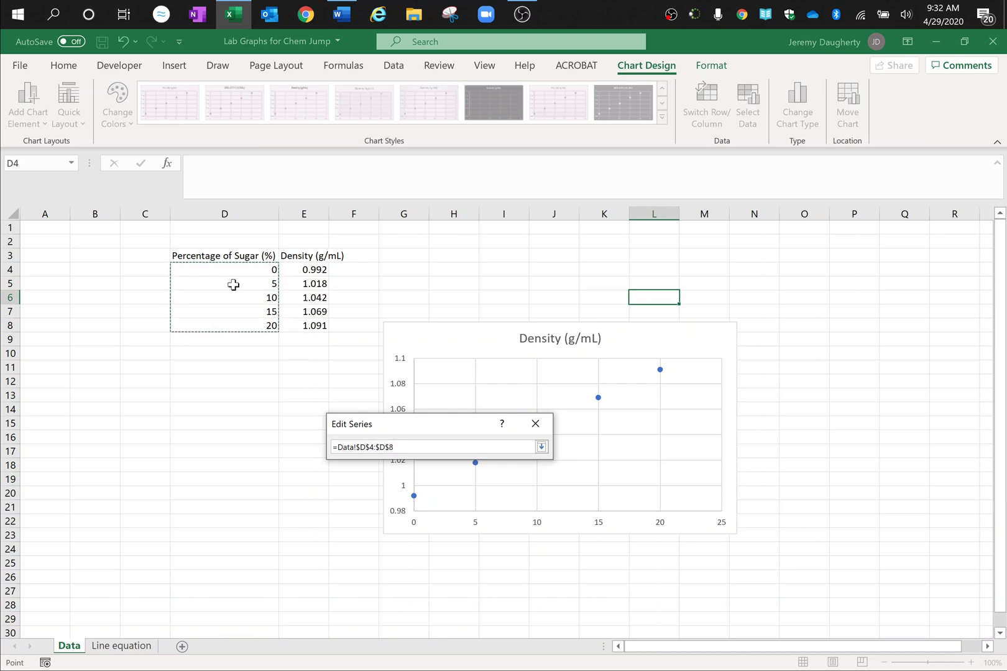
{"action": "left_click", "coordinate": [542, 447]}
Step: Set the series Y values to the densities in E4:E8 and accept the chart's data source
{"action": "left_click", "coordinate": [471, 523]}
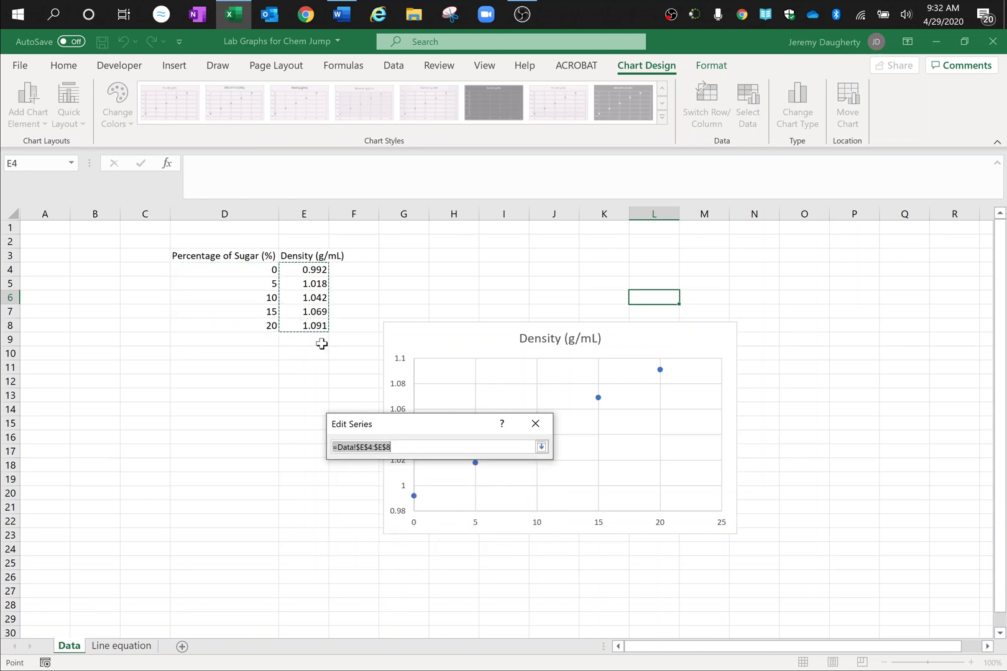
{"action": "left_click_drag", "start_coordinate": [321, 272], "coordinate": [292, 326]}
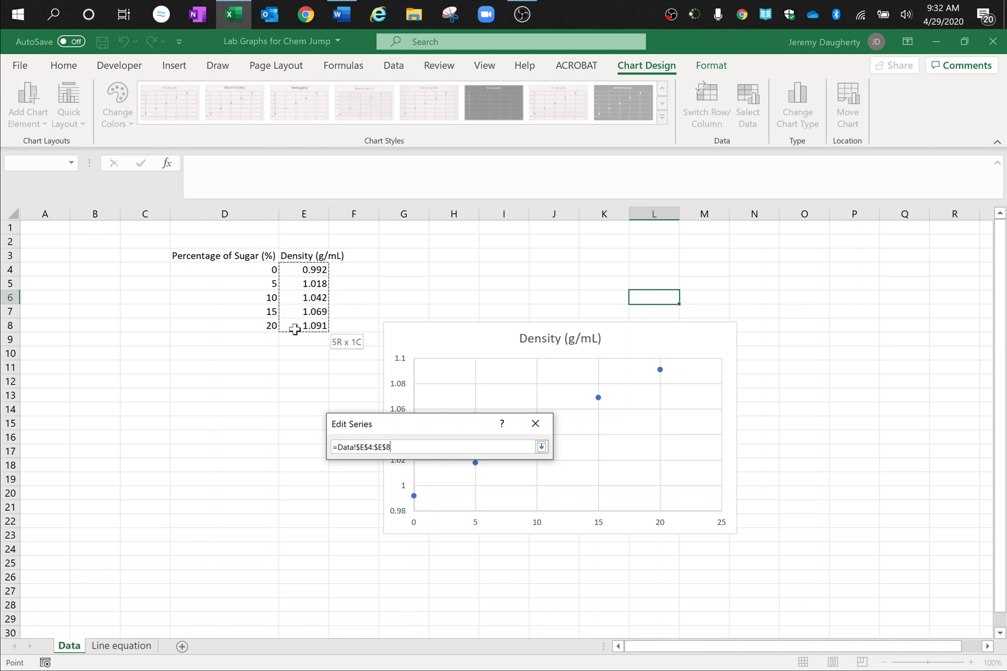
{"action": "left_click", "coordinate": [541, 448]}
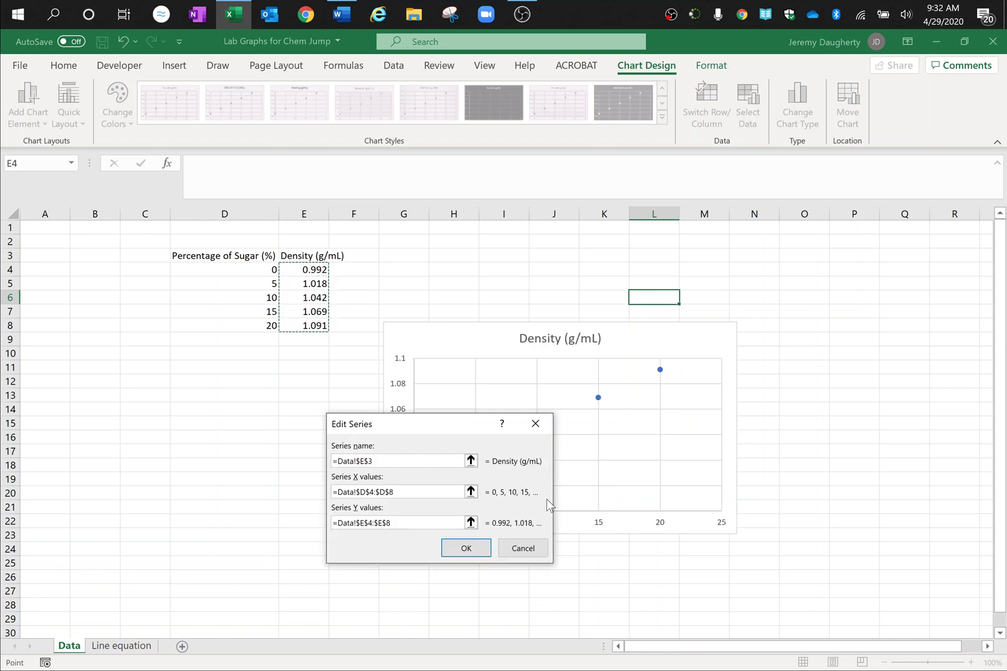
{"action": "left_click", "coordinate": [466, 548]}
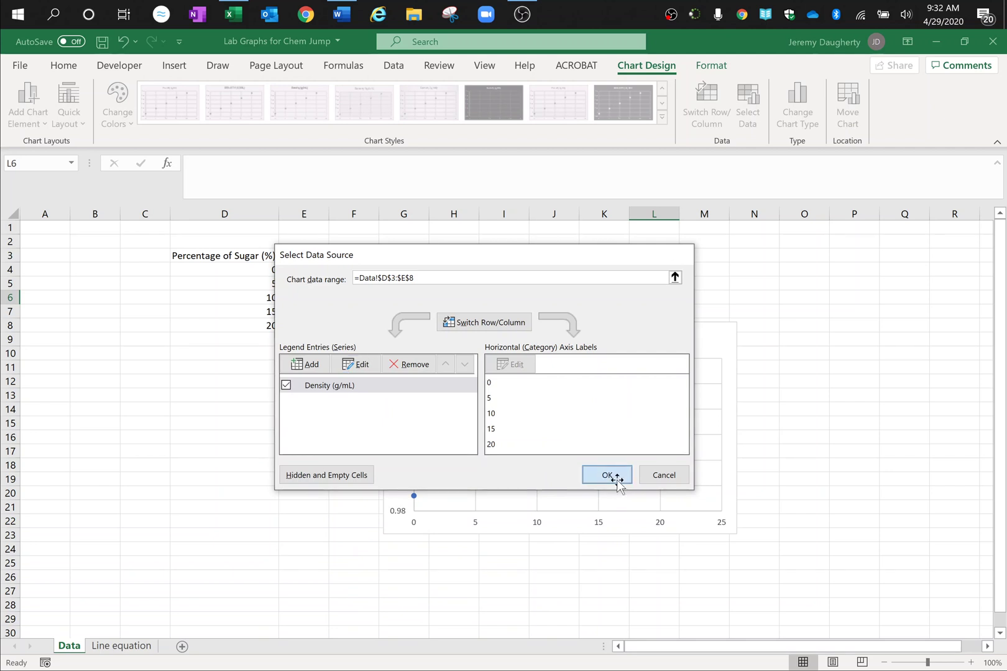
{"action": "left_click", "coordinate": [609, 476]}
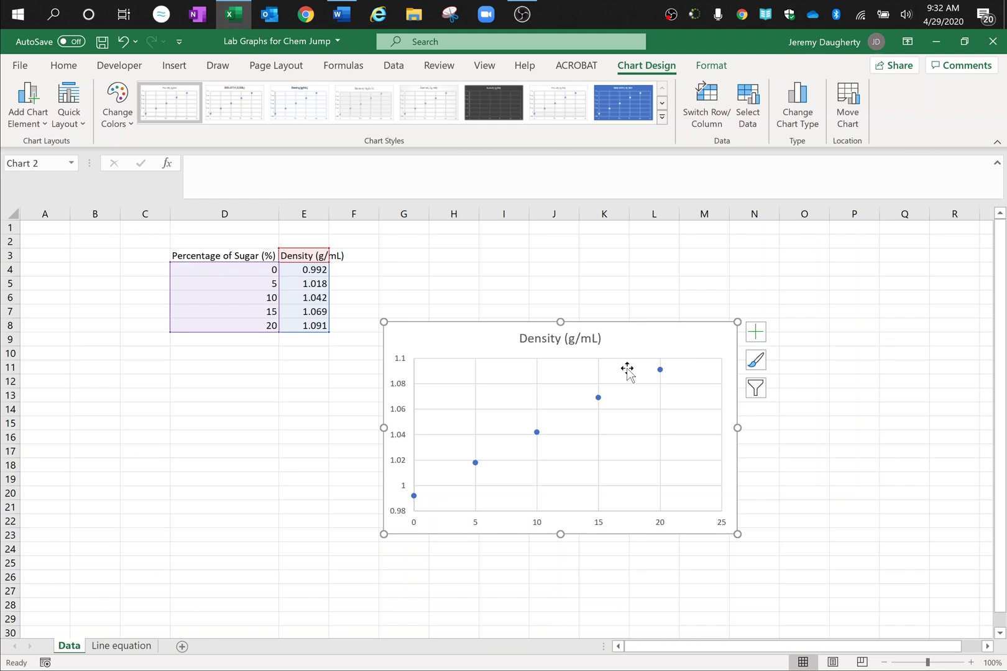
Step: Move the scatter chart to its own new sheet, keeping the suggested sheet name
{"action": "left_click", "coordinate": [847, 118]}
{"action": "left_click", "coordinate": [425, 326]}
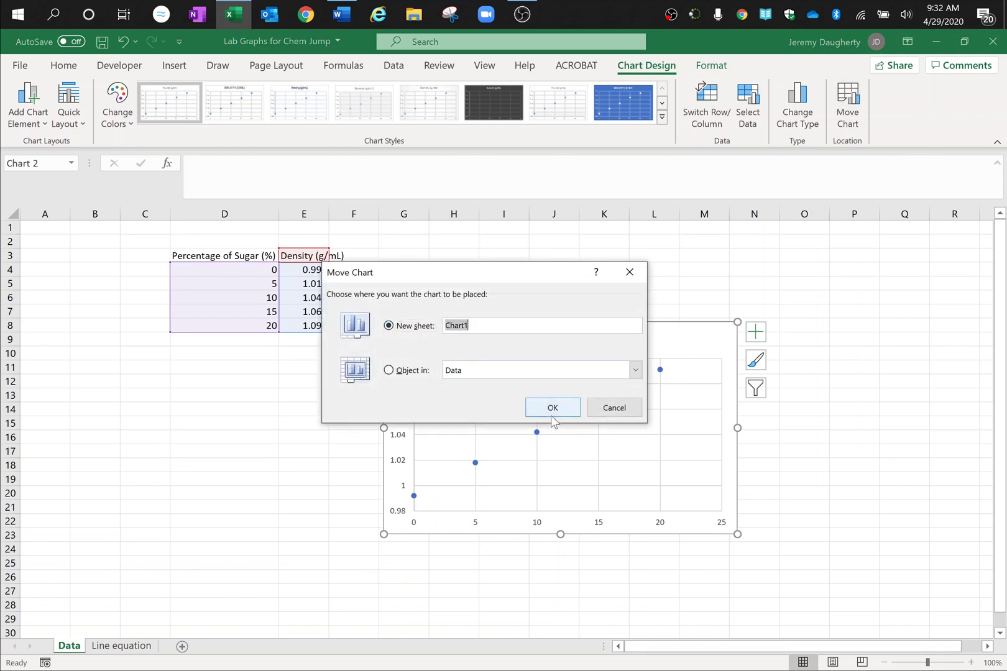
{"action": "left_click", "coordinate": [551, 412]}
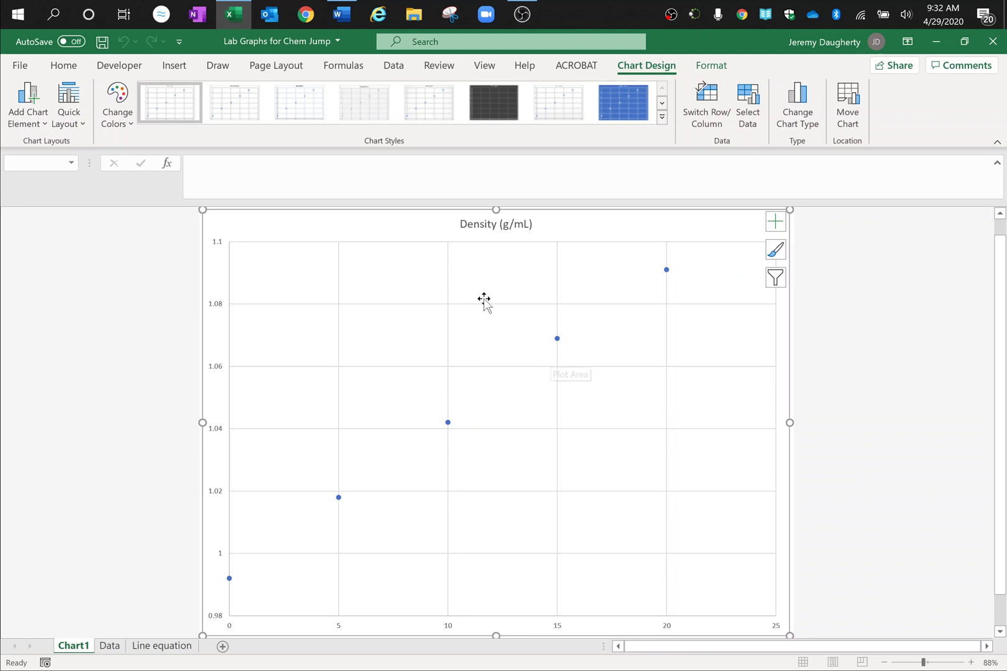
Step: Add a primary horizontal axis title to the chart reading "Percentage of Sugar (%)"
{"action": "left_click", "coordinate": [26, 118]}
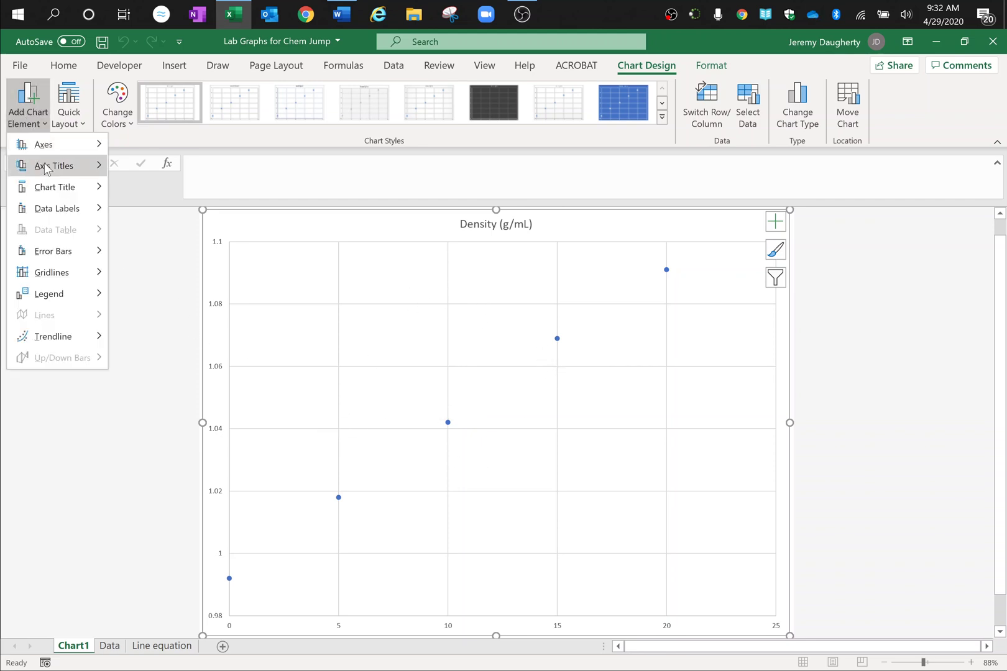
{"action": "mouse_move", "coordinate": [45, 167]}
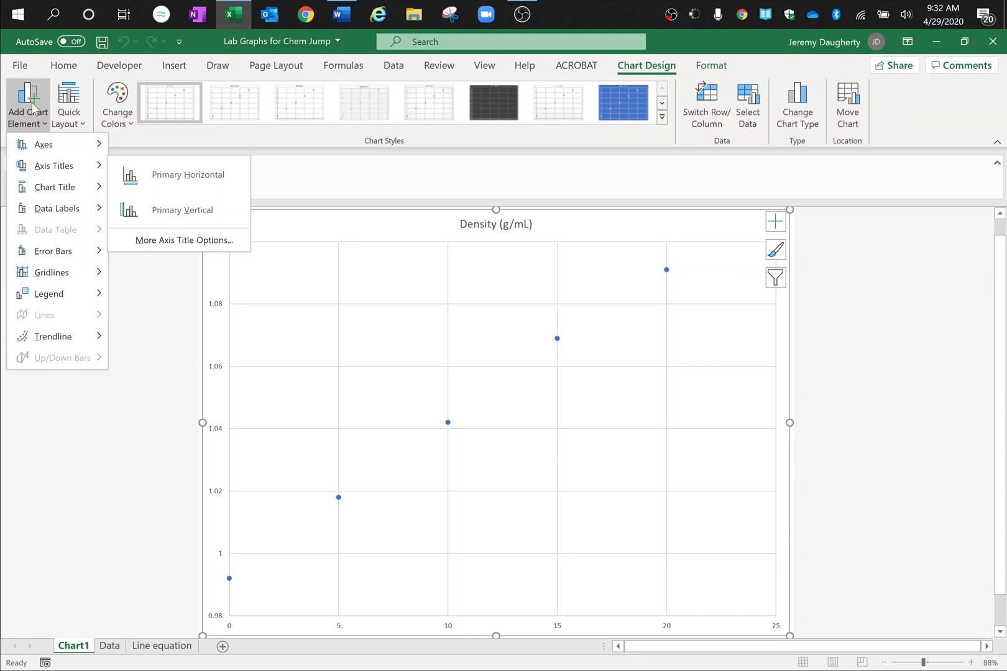
{"action": "left_click", "coordinate": [155, 176]}
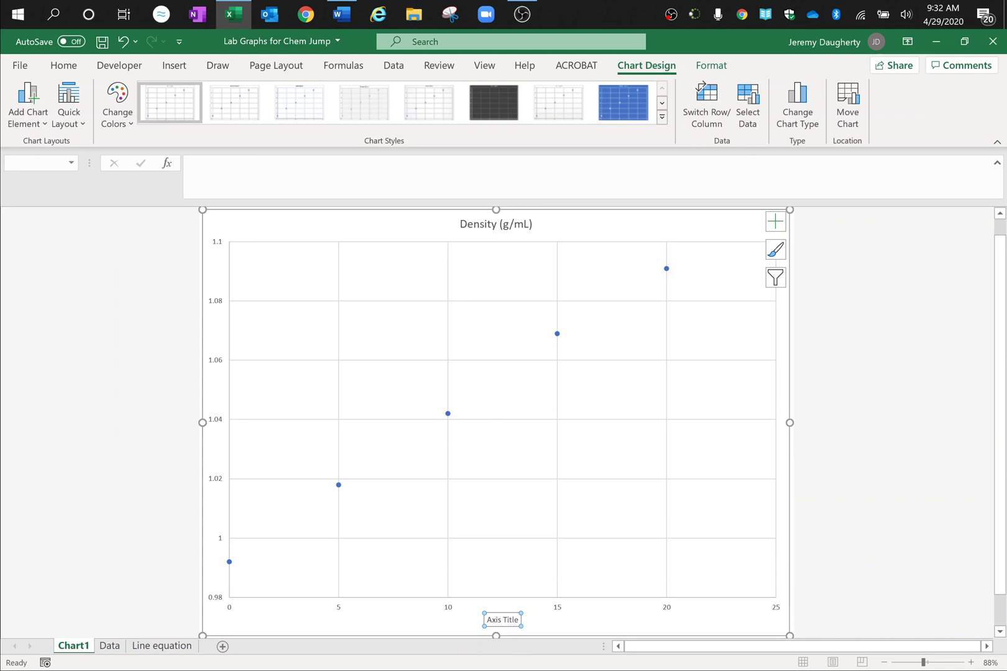
{"action": "left_click", "coordinate": [441, 187]}
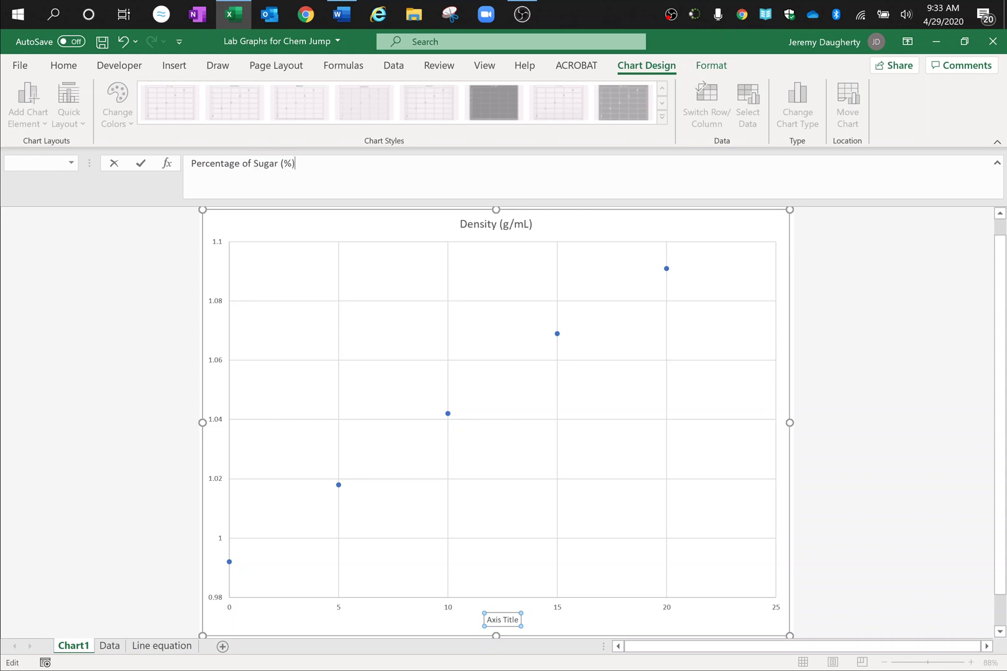
{"action": "key", "text": "Return"}
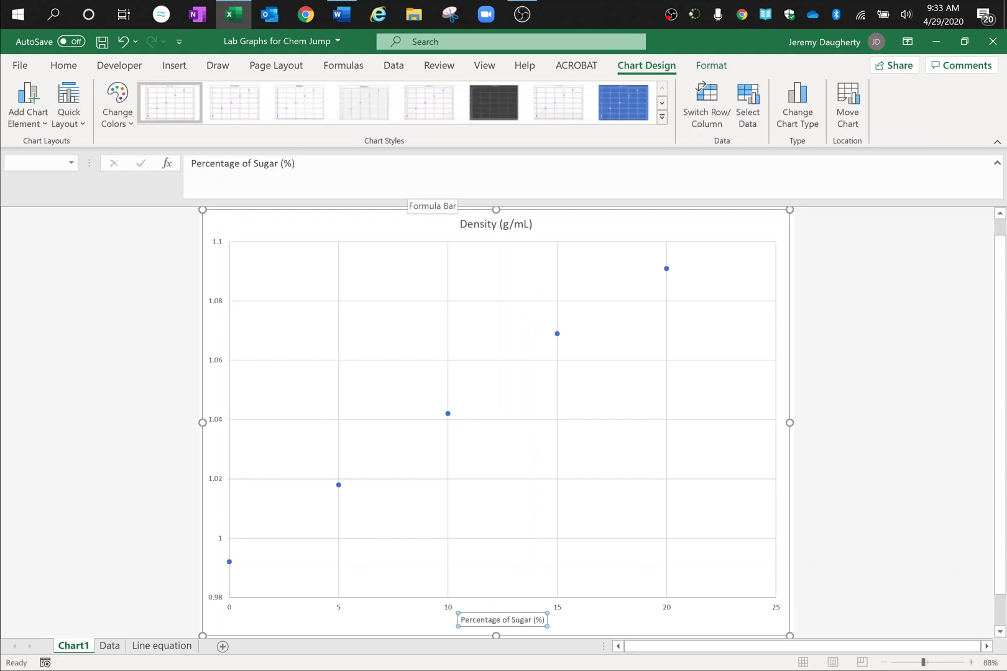
Step: Add a primary vertical axis title to the chart reading "Density (g/mL)"
{"action": "left_click", "coordinate": [32, 112]}
{"action": "mouse_move", "coordinate": [37, 166]}
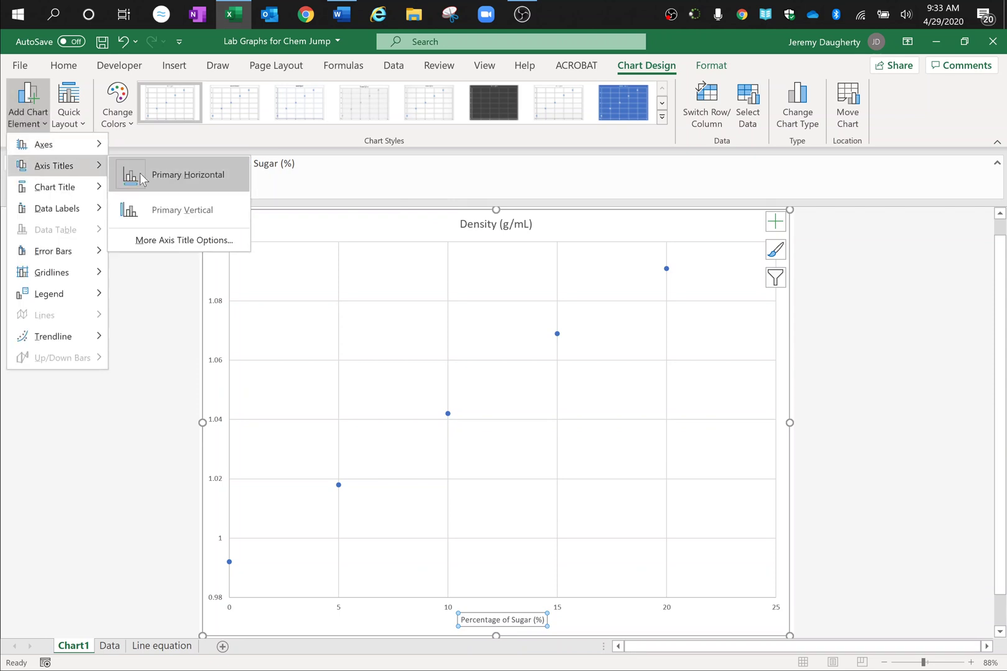
{"action": "left_click", "coordinate": [171, 203]}
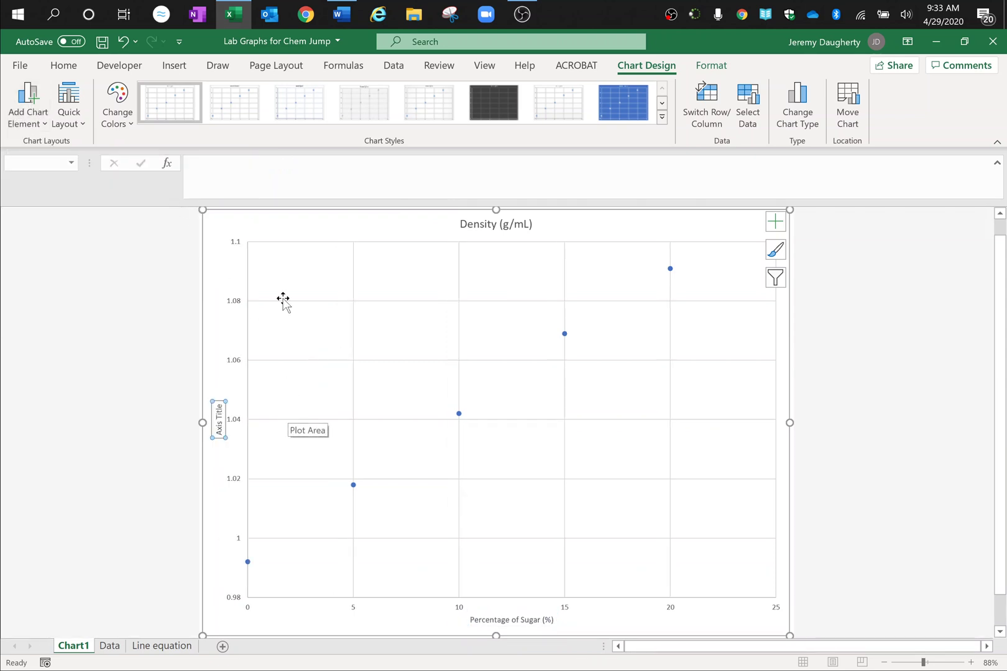
{"action": "left_click", "coordinate": [249, 177]}
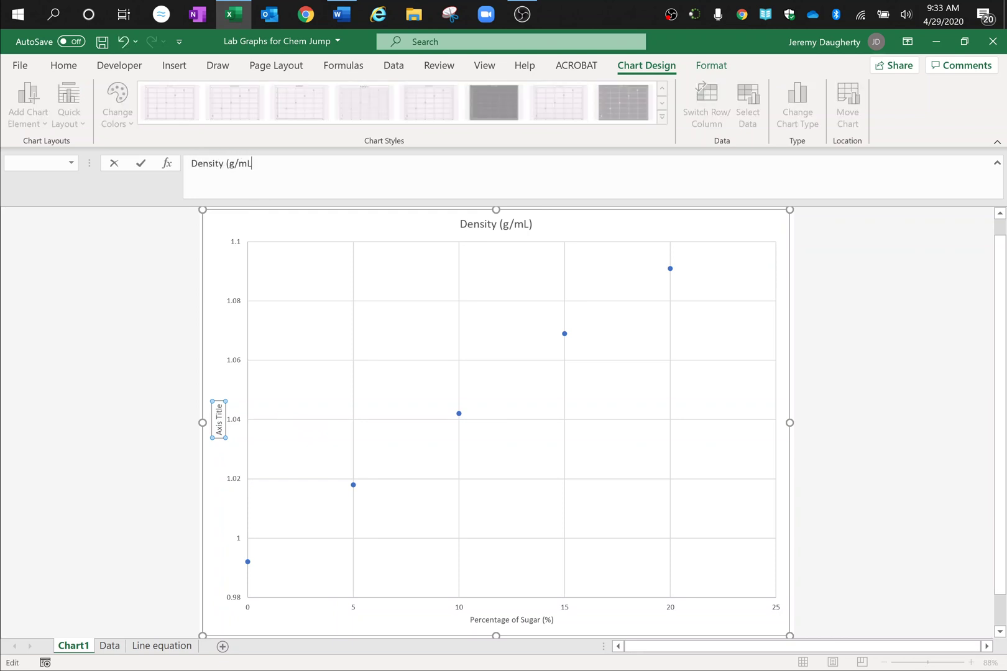
{"action": "key", "text": "Return"}
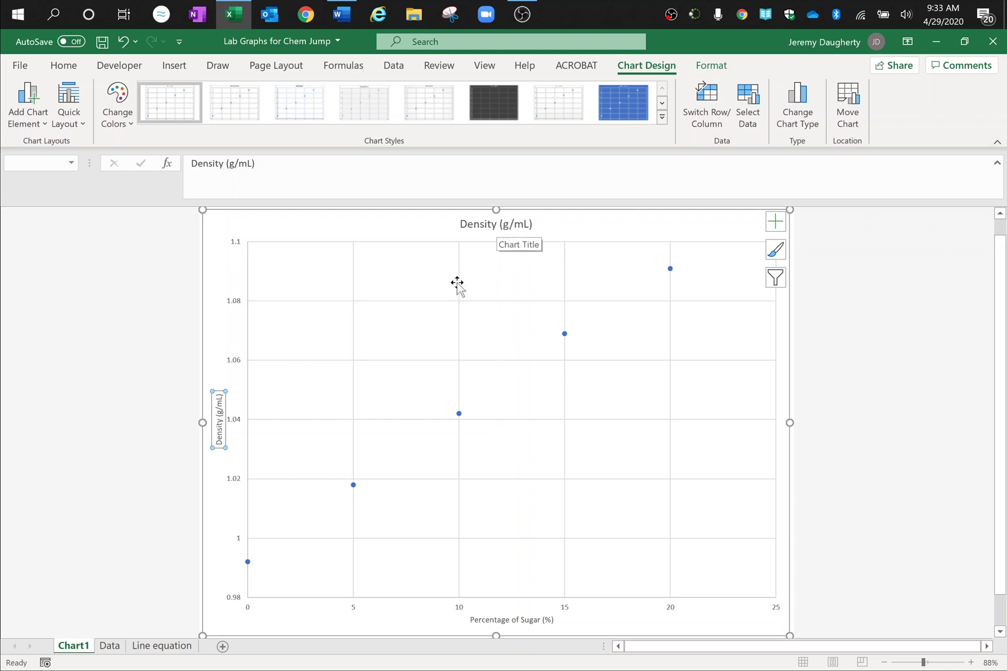
Step: Change the chart title to "Percentage of Sugar versus Density"
{"action": "left_click", "coordinate": [486, 225]}
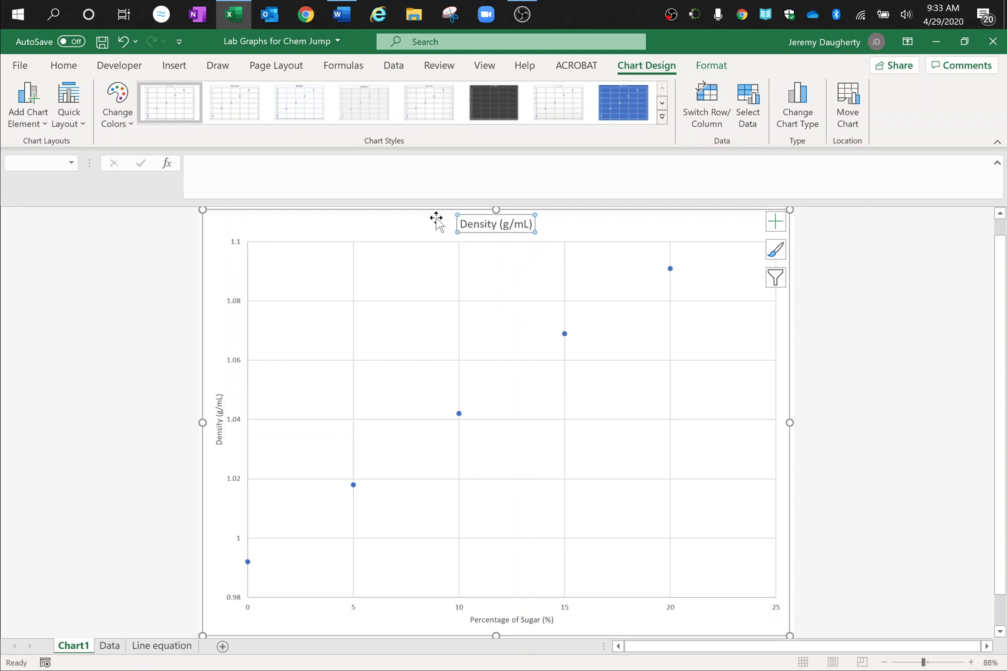
{"action": "key", "text": "BackSpace"}
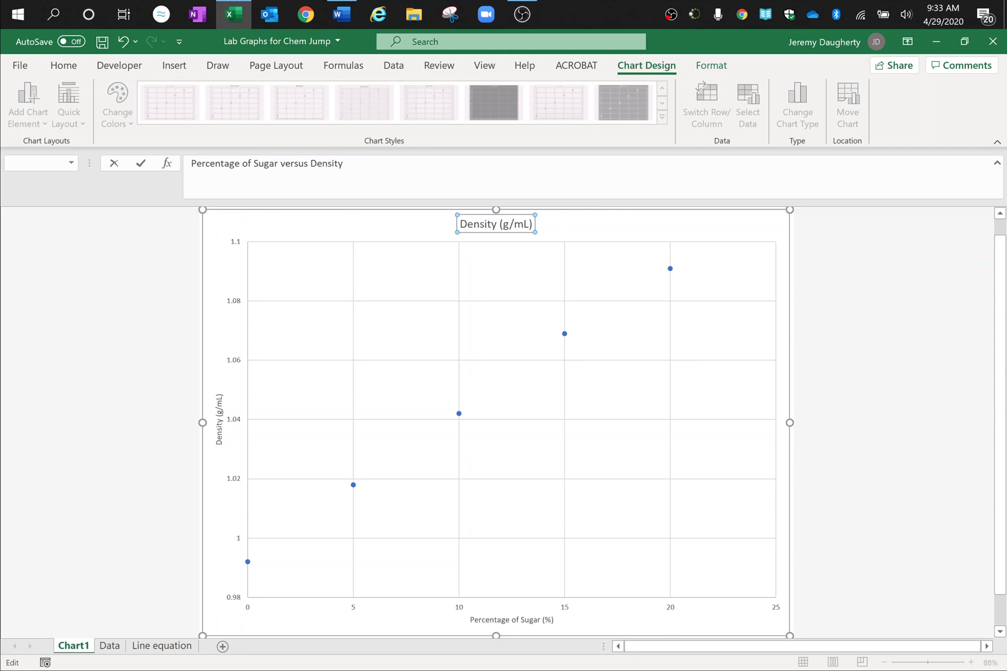
{"action": "key", "text": "Return"}
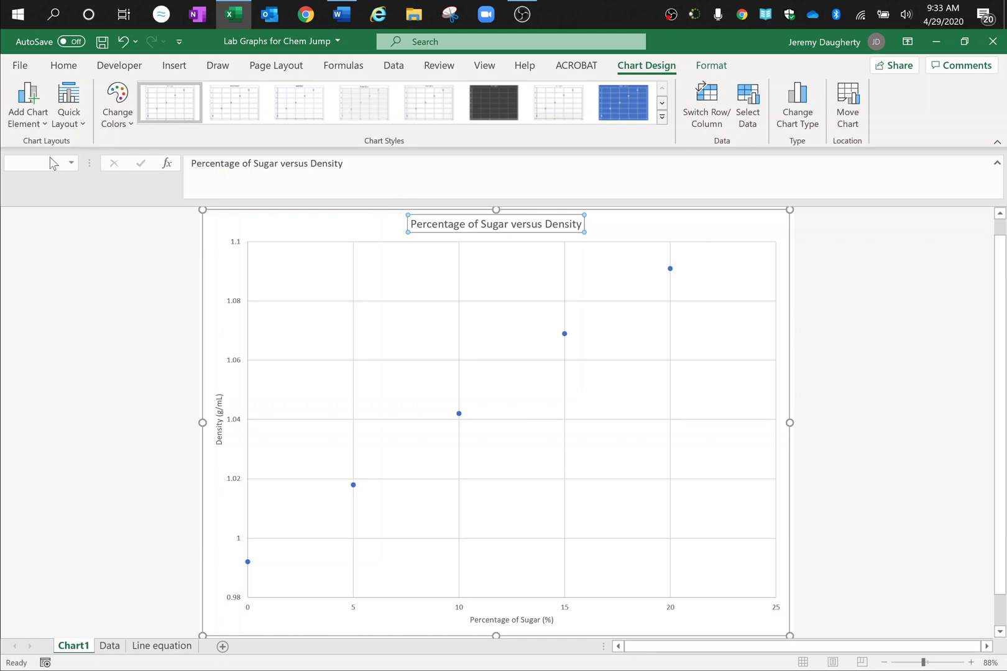
Step: Add a linear trendline to the density data points
{"action": "left_click", "coordinate": [31, 123]}
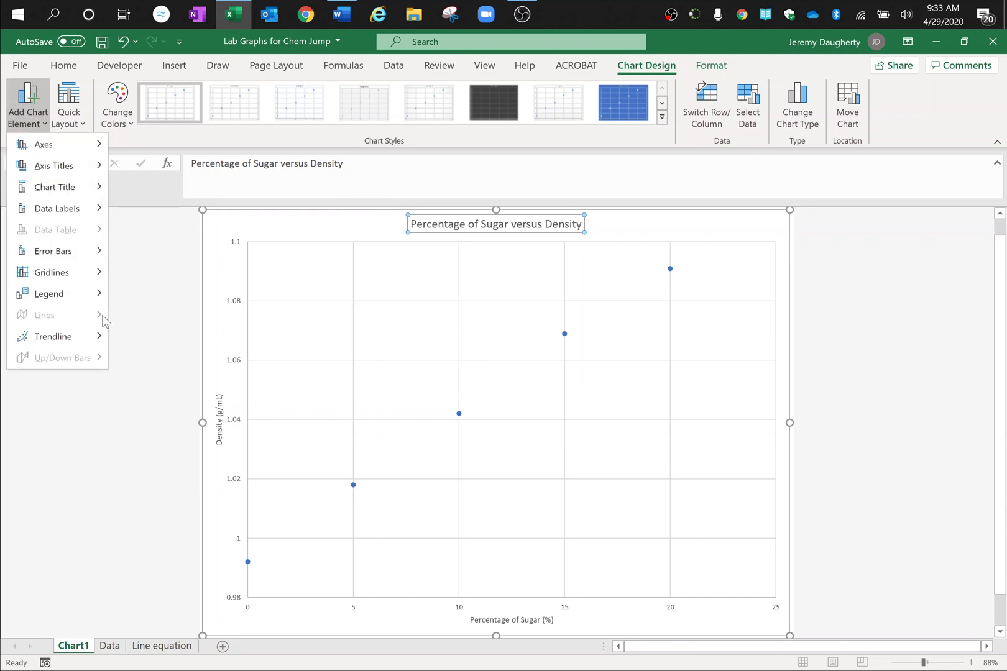
{"action": "mouse_move", "coordinate": [73, 339]}
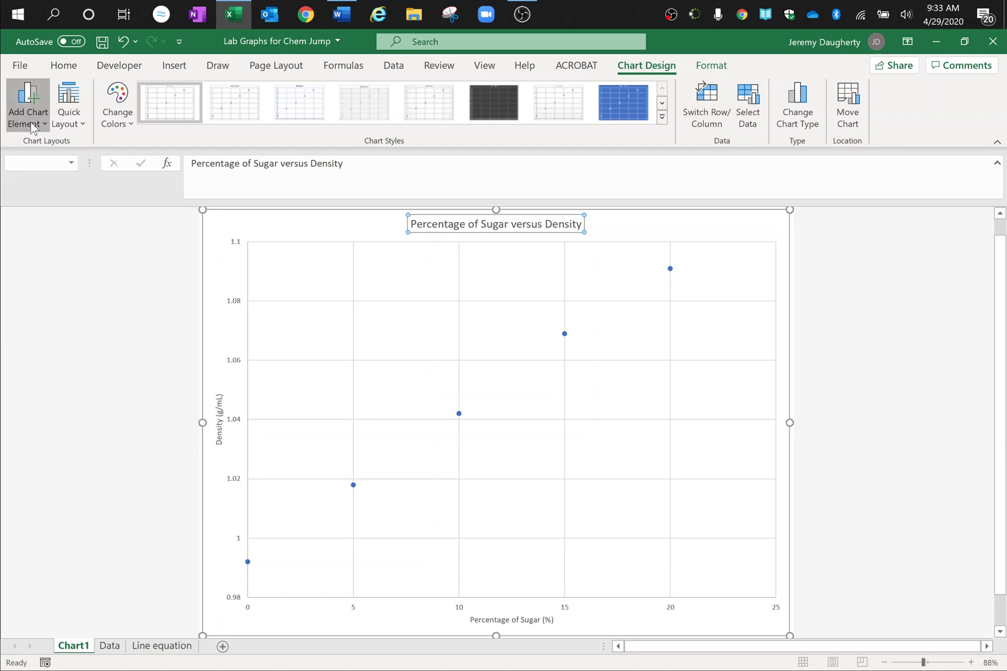
{"action": "left_click", "coordinate": [30, 122]}
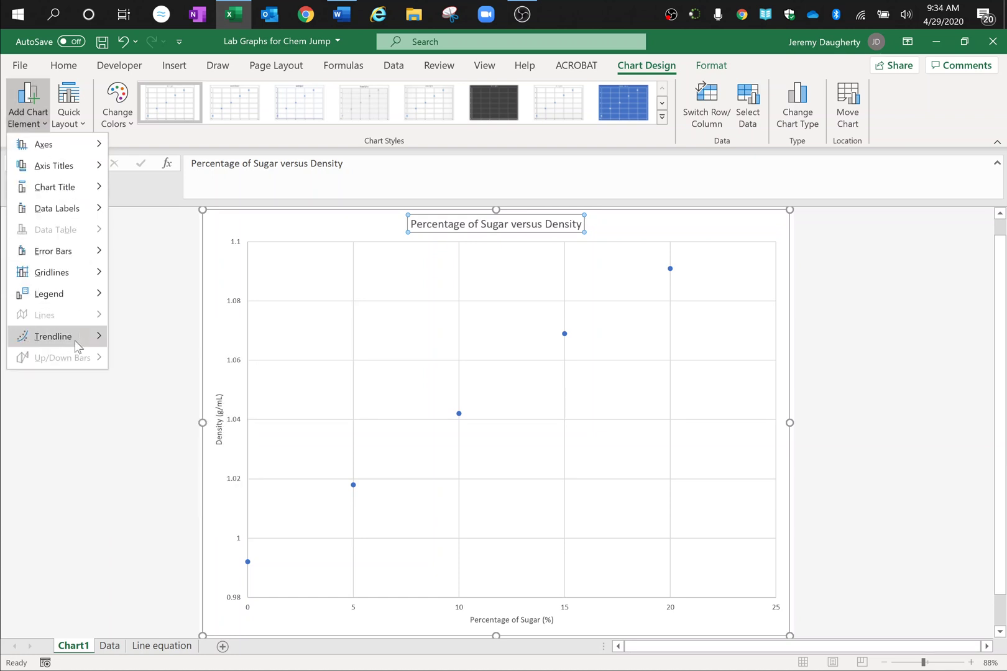
{"action": "mouse_move", "coordinate": [80, 344]}
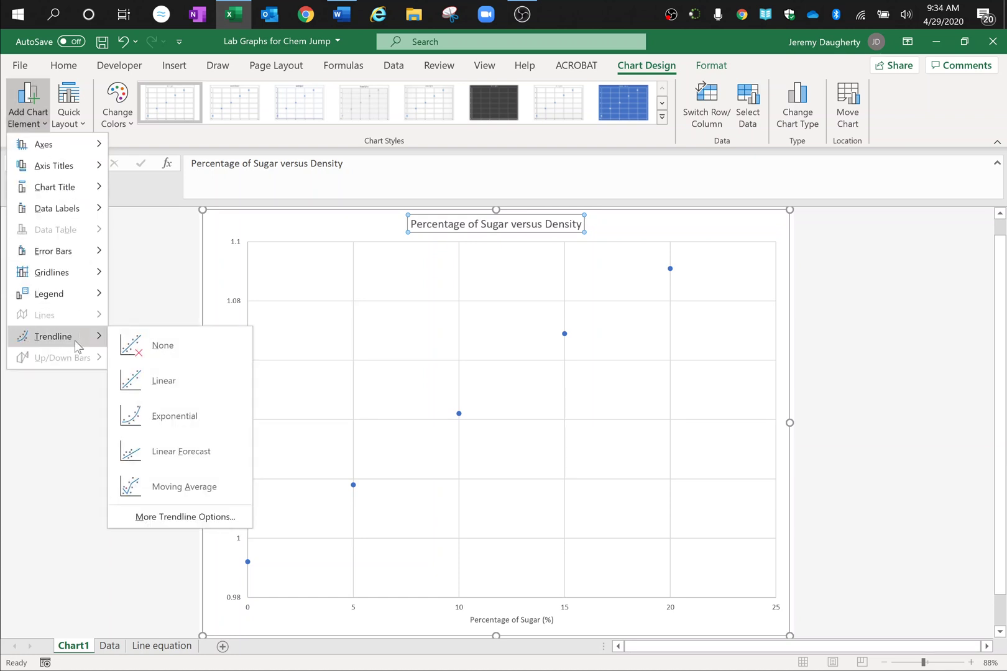
{"action": "left_click", "coordinate": [153, 385]}
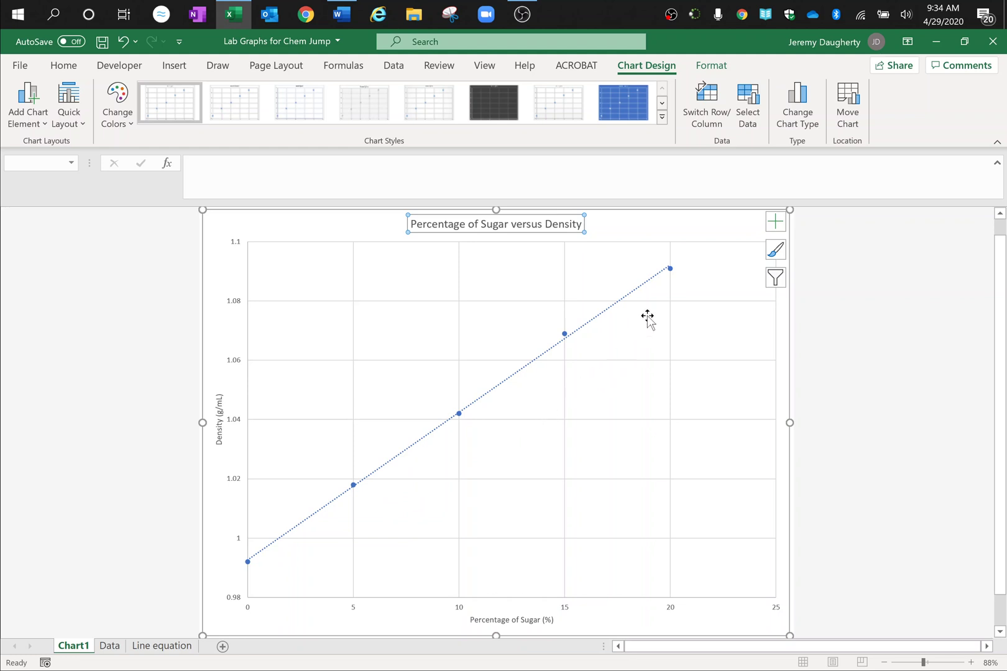
Step: Open the formatting settings of the linear trendline and look through its line, effects and trendline options
{"action": "left_click", "coordinate": [484, 396]}
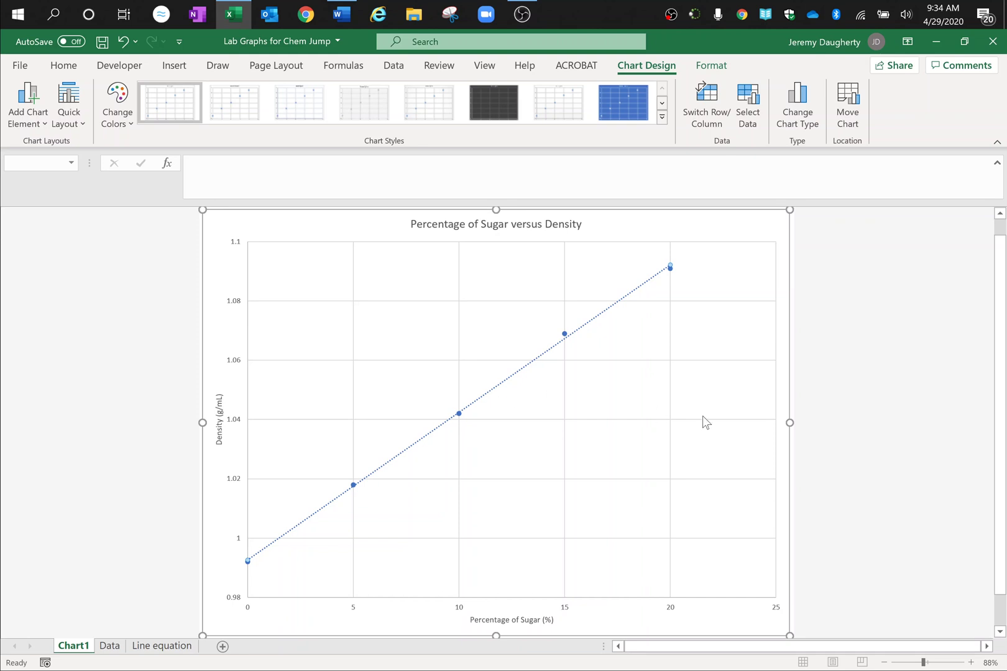
{"action": "key", "text": "ctrl+1"}
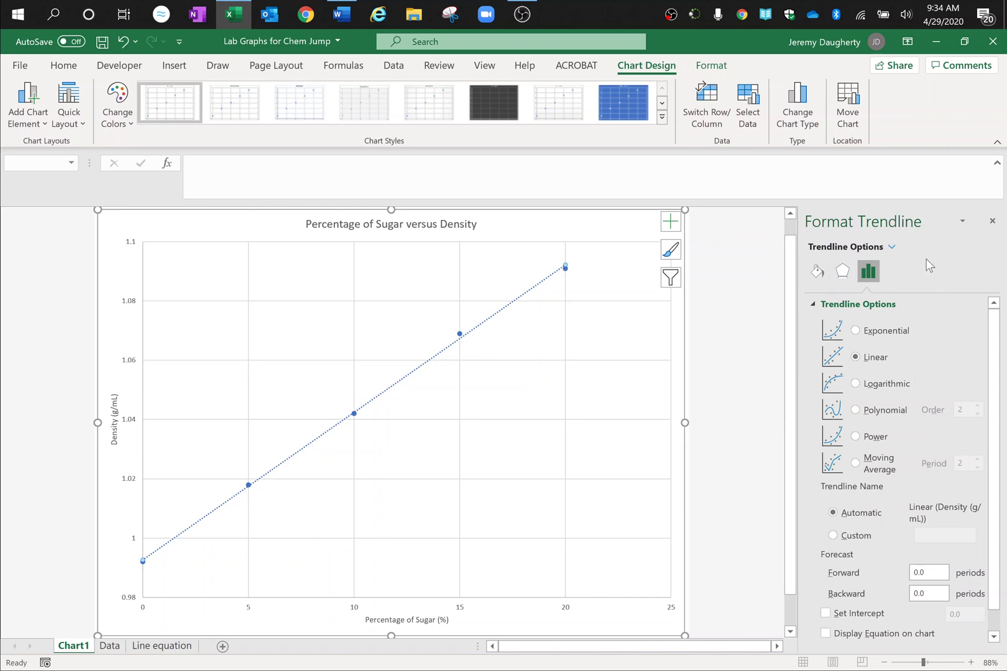
{"action": "left_click", "coordinate": [817, 272]}
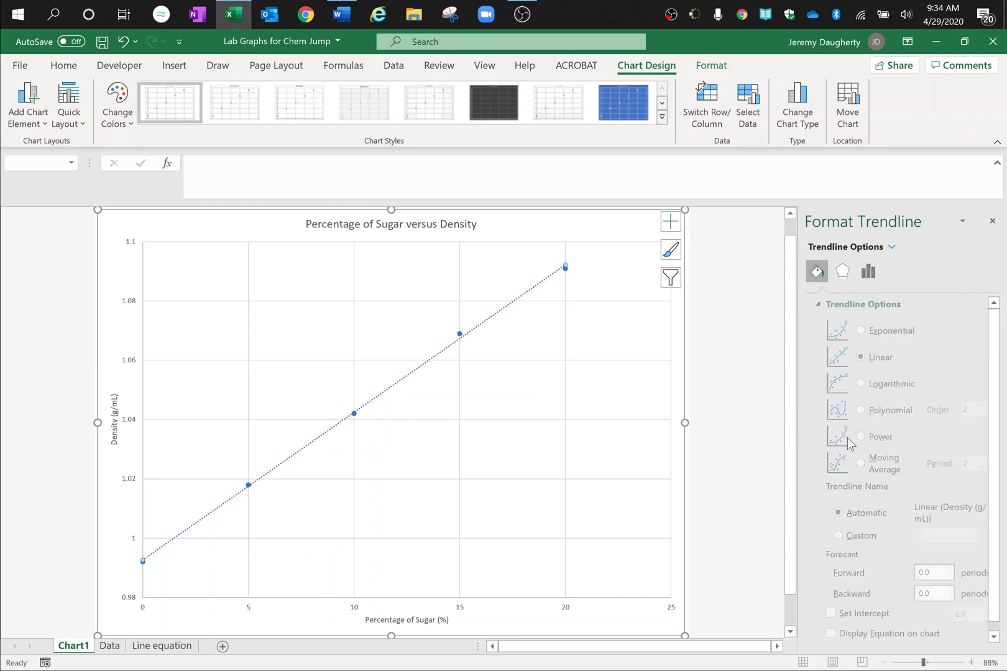
{"action": "left_click", "coordinate": [842, 271]}
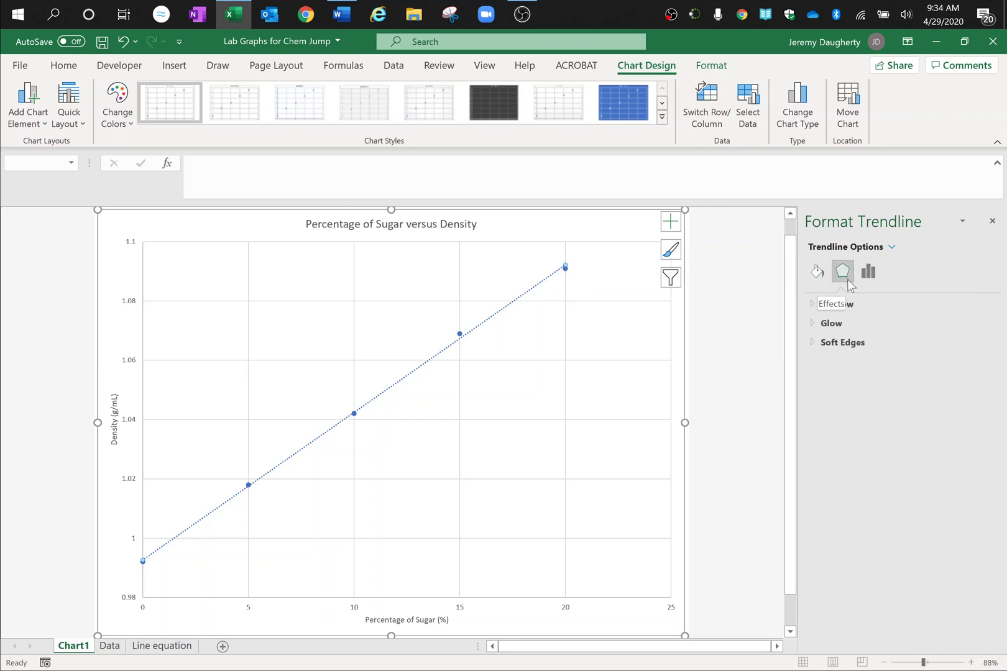
{"action": "left_click", "coordinate": [869, 272]}
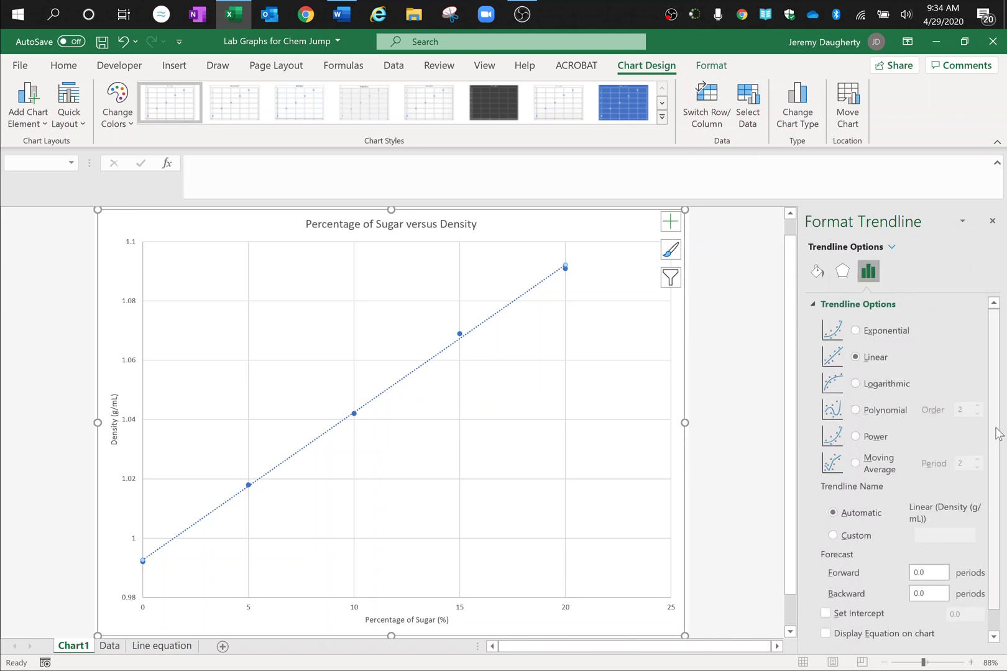
{"action": "scroll", "coordinate": [995, 536], "scroll_direction": "down", "scroll_amount": 1}
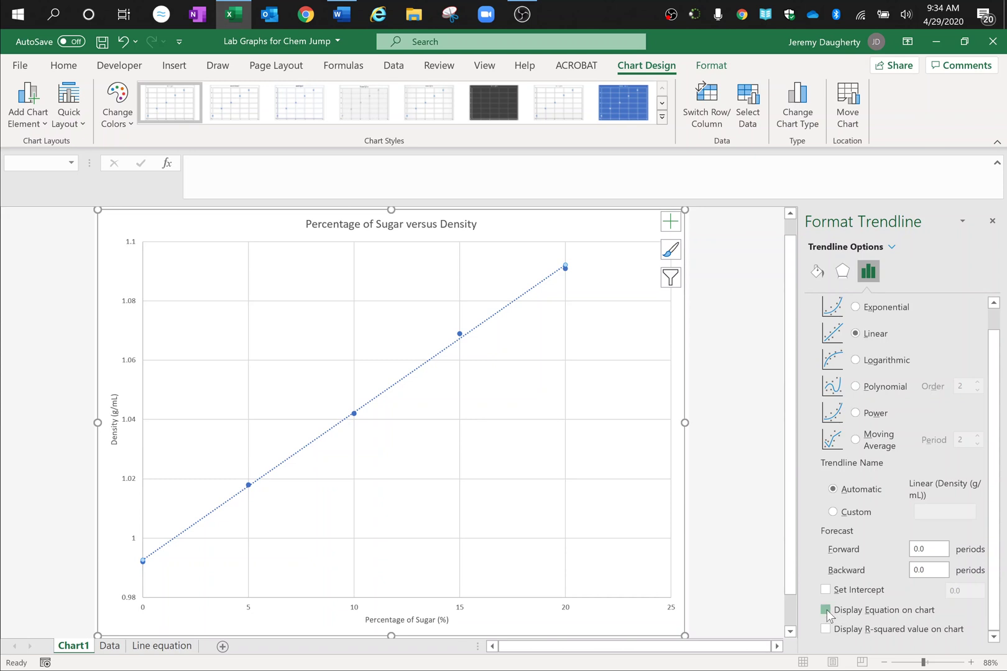
{"action": "left_click", "coordinate": [827, 613]}
{"action": "left_click", "coordinate": [523, 265]}
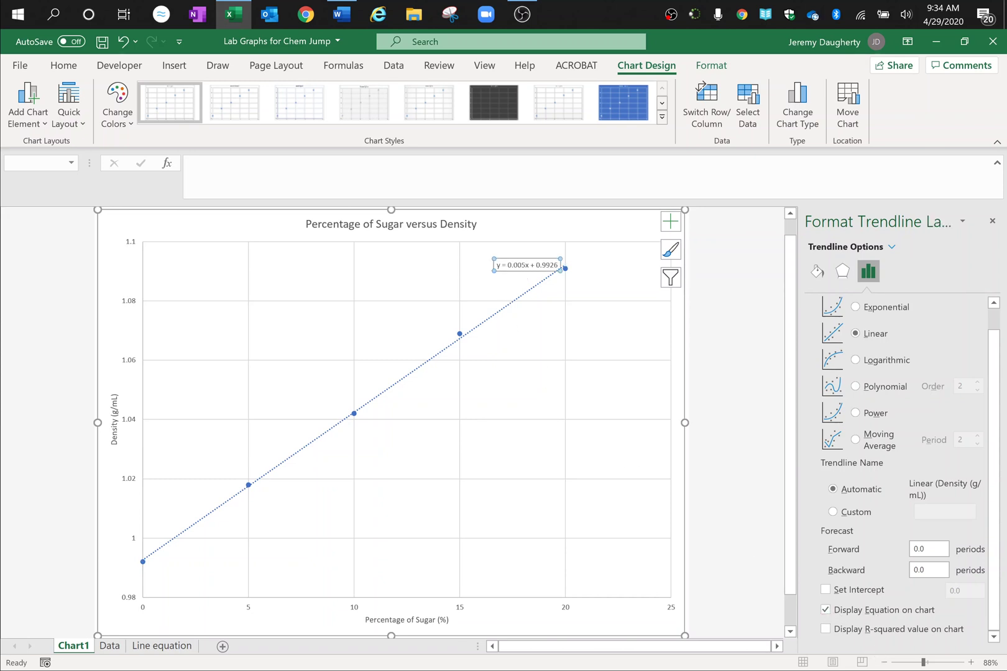
{"action": "left_click", "coordinate": [516, 271]}
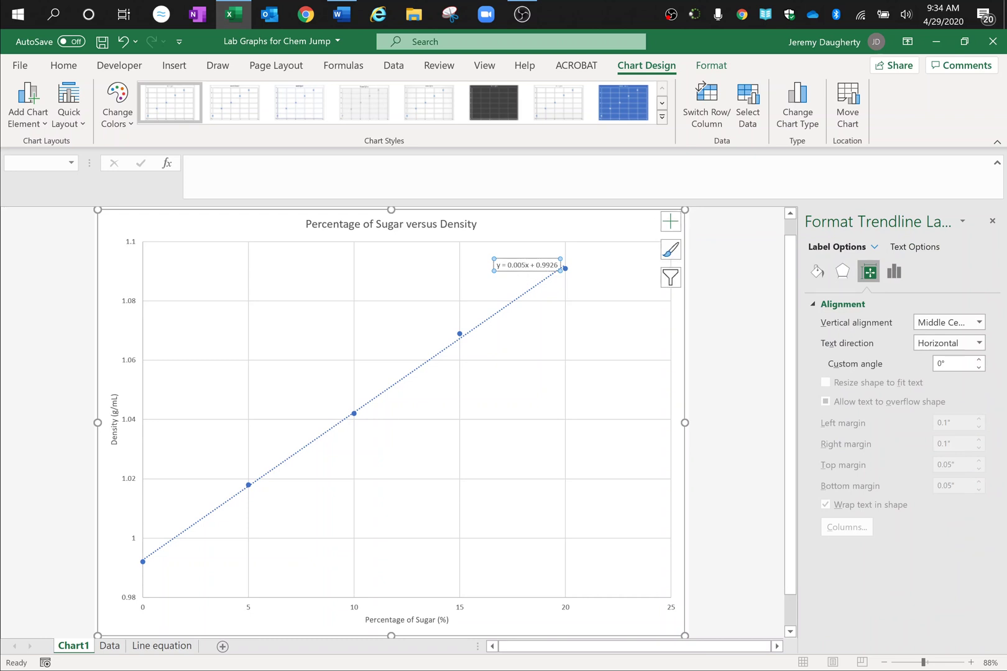
{"action": "left_click", "coordinate": [894, 273]}
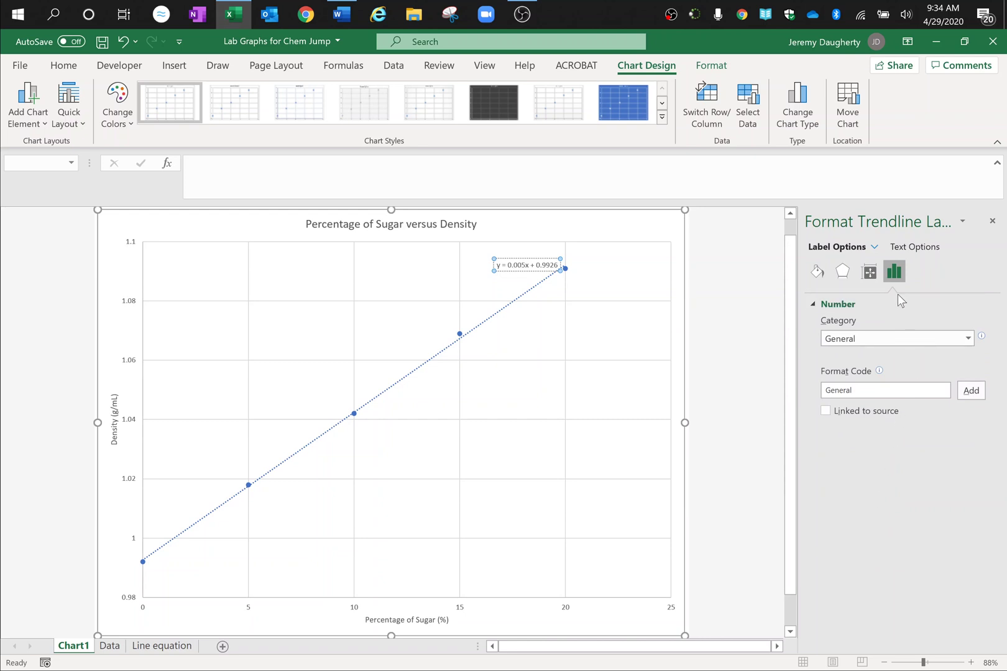
{"action": "left_click", "coordinate": [481, 329]}
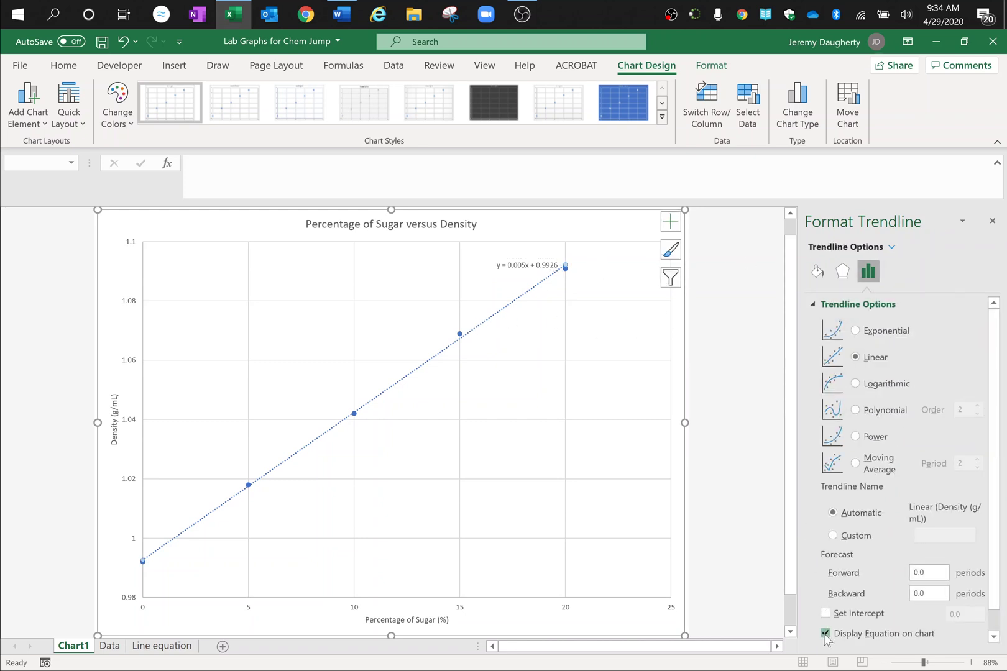
{"action": "left_click", "coordinate": [825, 634]}
{"action": "left_click", "coordinate": [576, 421]}
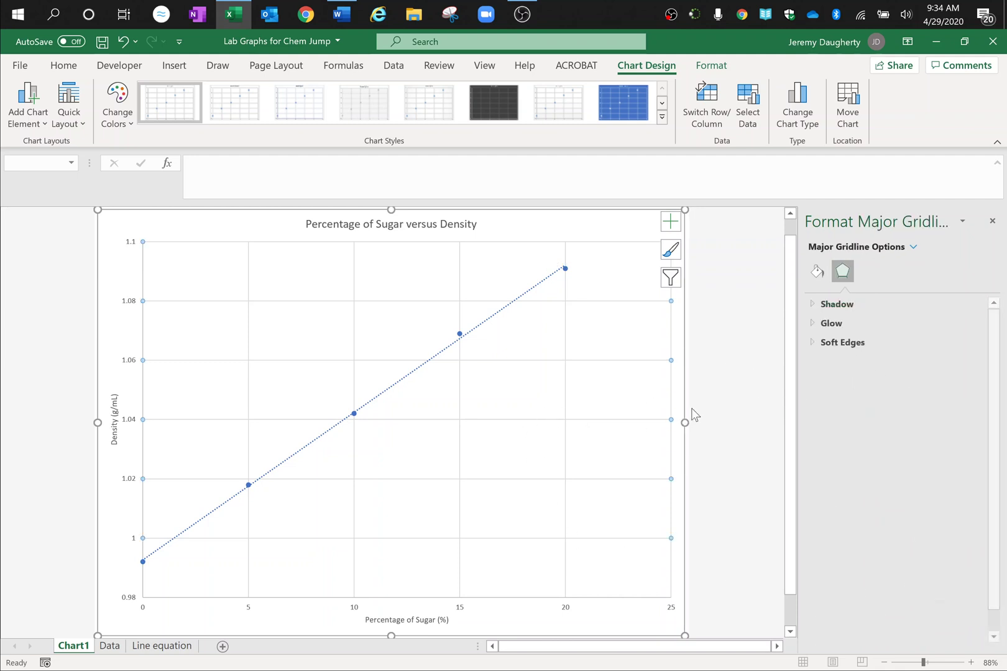
{"action": "left_click", "coordinate": [727, 408]}
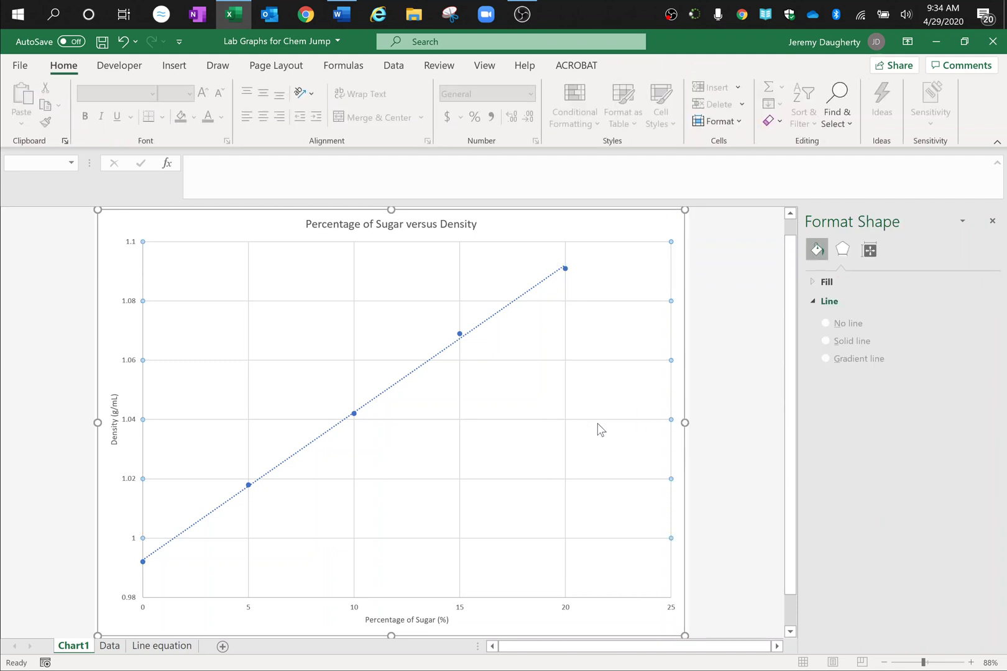
Step: Select the linear trendline and display its equation on the chart
{"action": "left_click", "coordinate": [497, 314]}
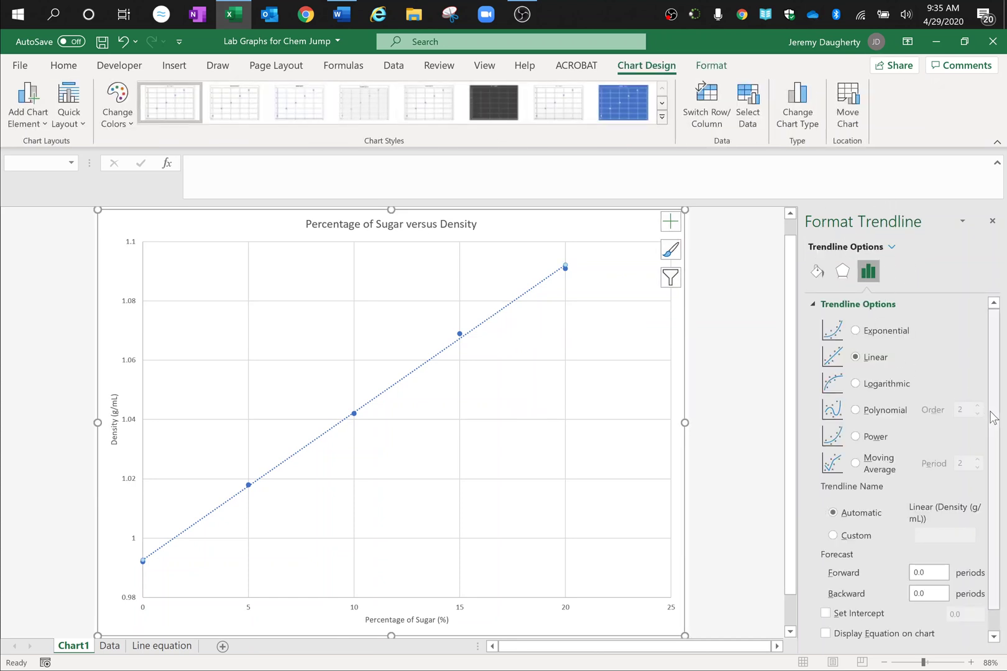
{"action": "scroll", "coordinate": [993, 418], "scroll_direction": "down", "scroll_amount": 1}
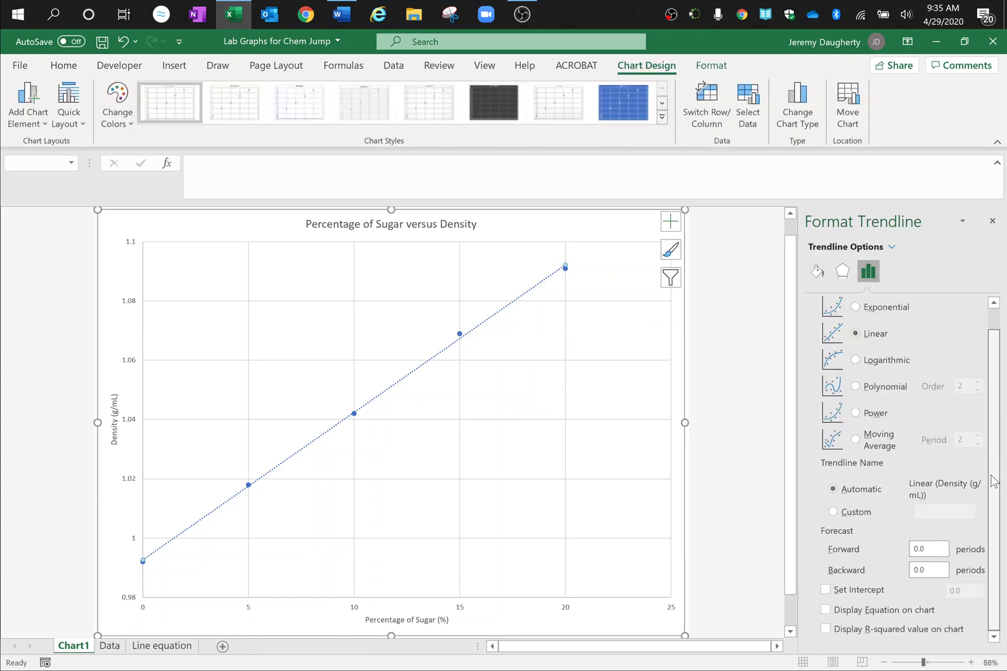
{"action": "left_click", "coordinate": [825, 611]}
Step: Move the trendline equation label away from the line into the empty upper-left area of the plot, near the 1.08 gridline
{"action": "left_click", "coordinate": [527, 266]}
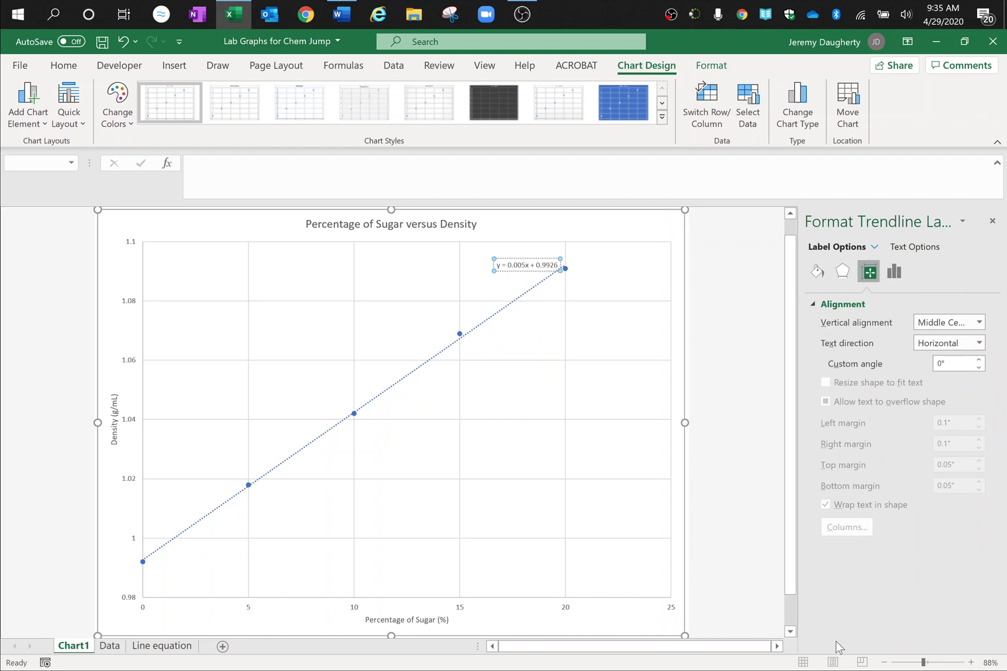
{"action": "left_click", "coordinate": [971, 663]}
{"action": "left_click", "coordinate": [971, 662]}
{"action": "left_click", "coordinate": [970, 662]}
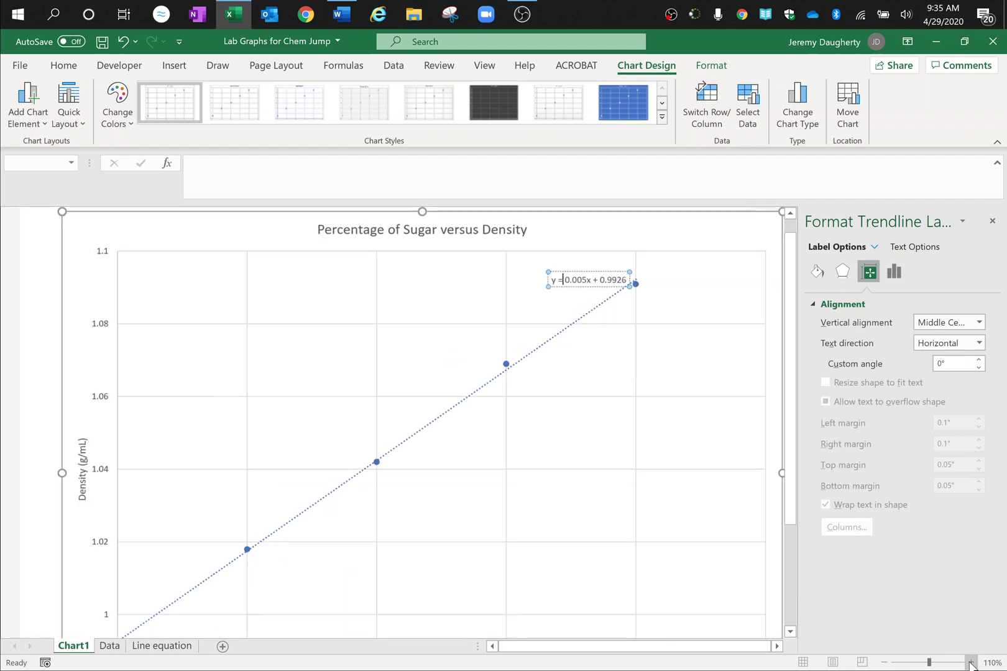
{"action": "left_click", "coordinate": [970, 663]}
{"action": "left_click", "coordinate": [970, 662]}
{"action": "left_click", "coordinate": [607, 293]}
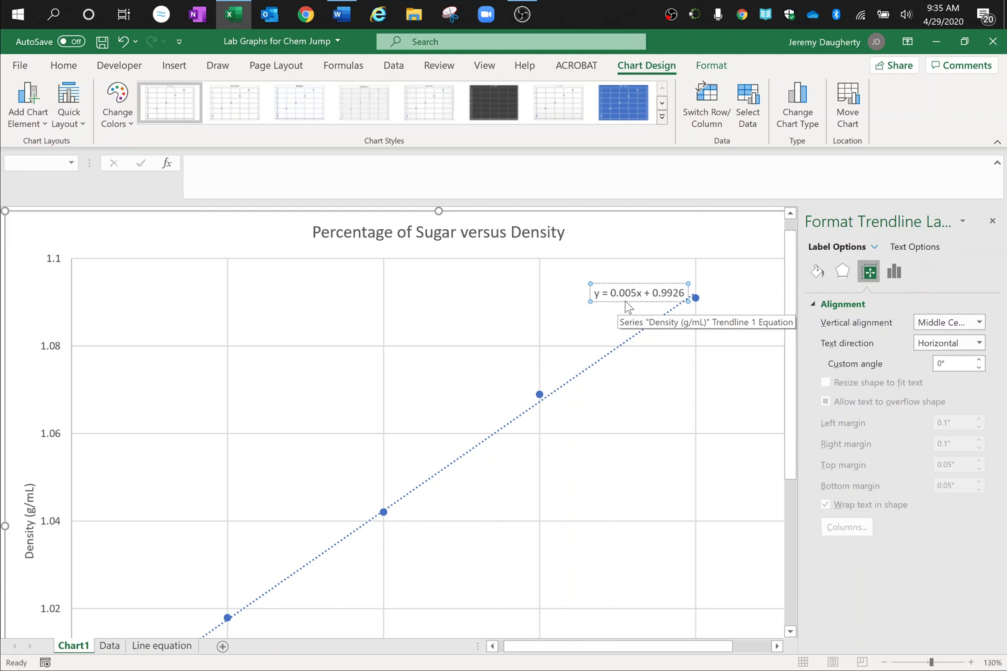
{"action": "left_click_drag", "start_coordinate": [626, 302], "coordinate": [347, 361]}
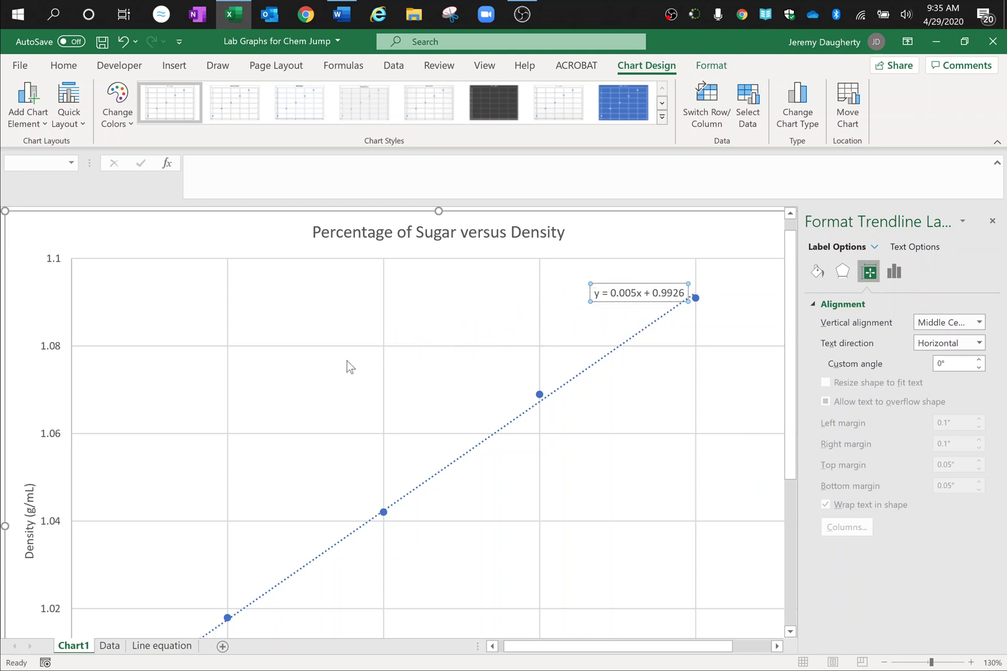
Step: Set the font size of the trendline equation label to 14
{"action": "left_click", "coordinate": [71, 67]}
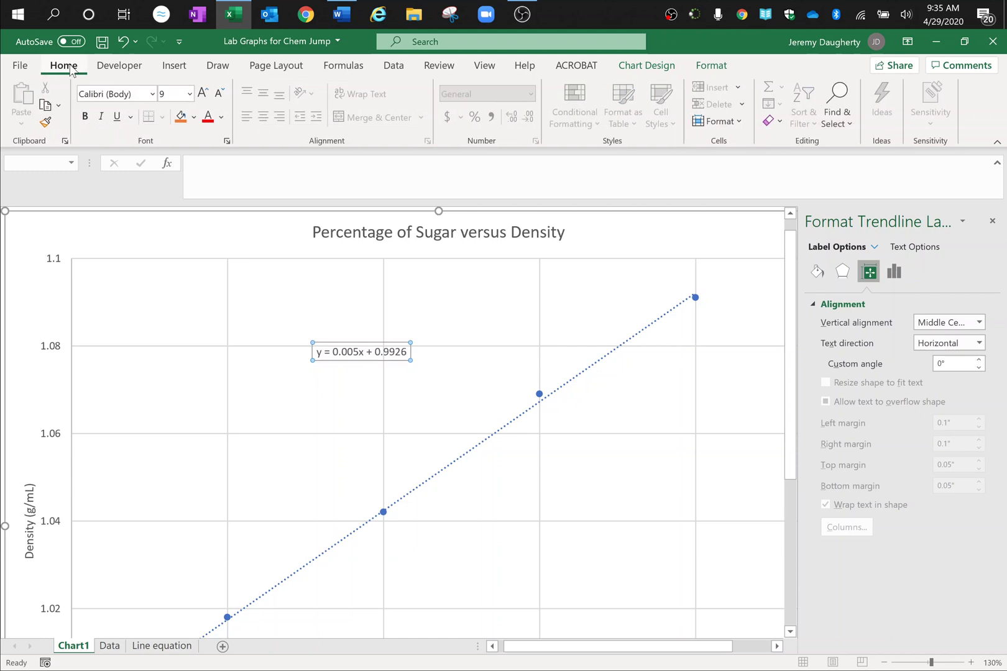
{"action": "left_click", "coordinate": [189, 93]}
{"action": "left_click", "coordinate": [177, 213]}
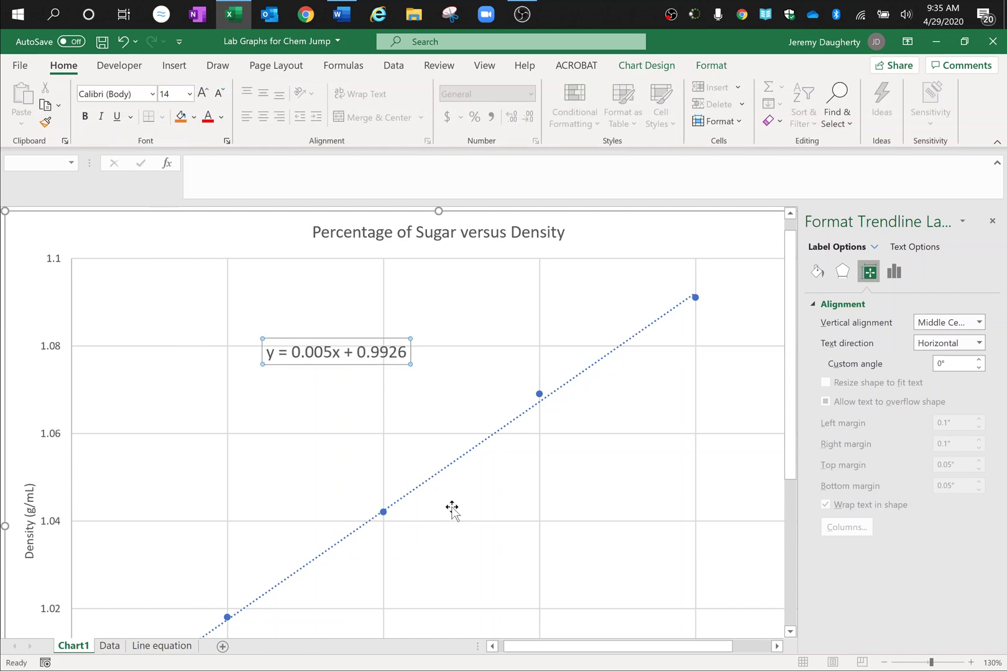
Step: Show the Line equation sheet to view the diagram explaining y = mx + b
{"action": "left_click", "coordinate": [884, 663]}
{"action": "left_click", "coordinate": [884, 663]}
{"action": "left_click", "coordinate": [884, 662]}
{"action": "left_click", "coordinate": [884, 663]}
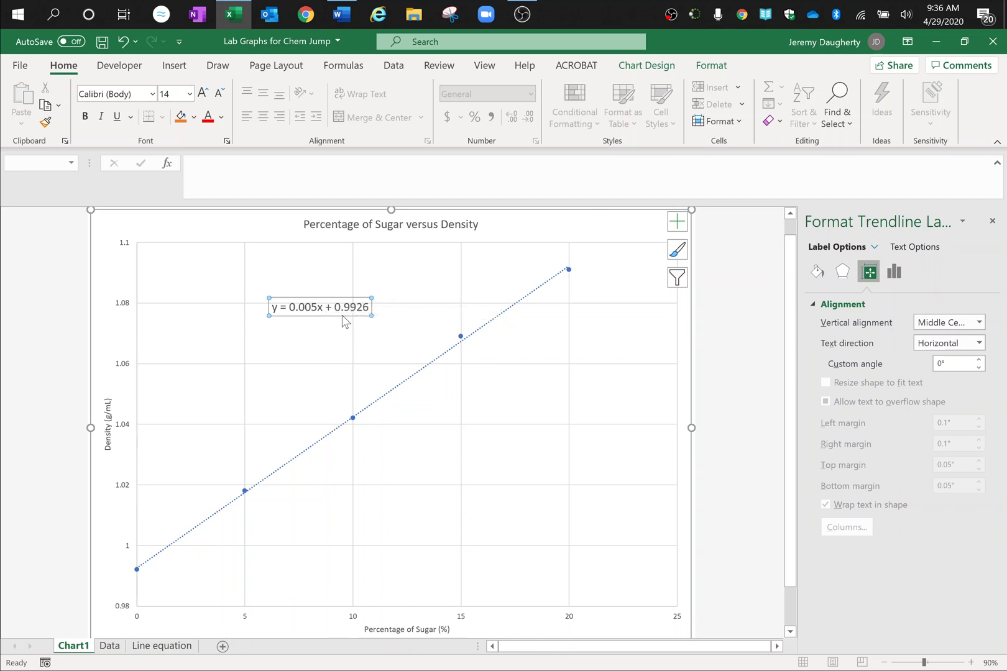
{"action": "key", "text": "Escape"}
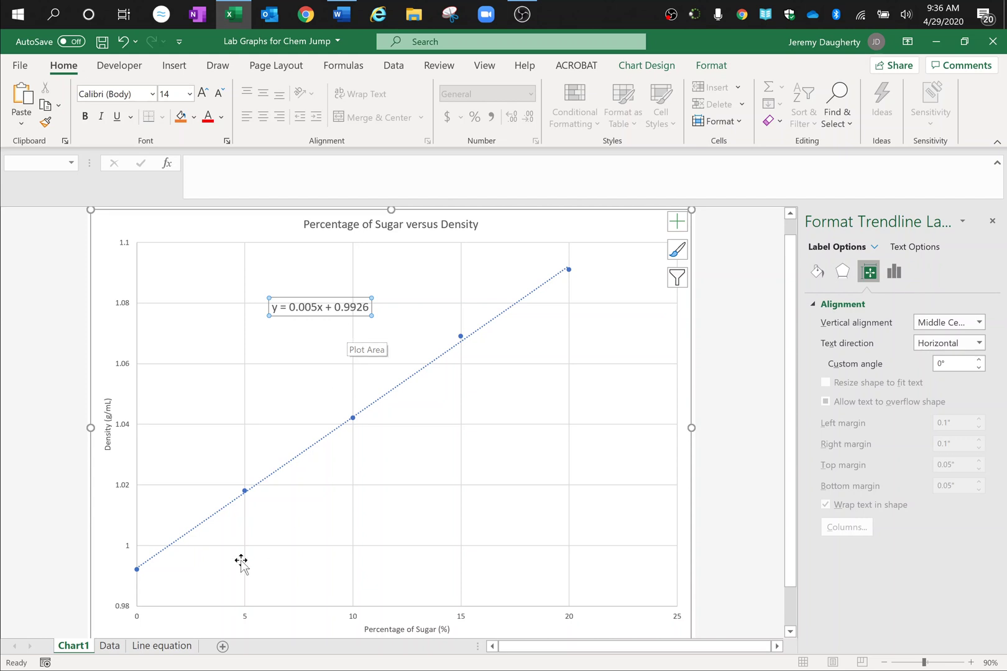
{"action": "left_click", "coordinate": [149, 646]}
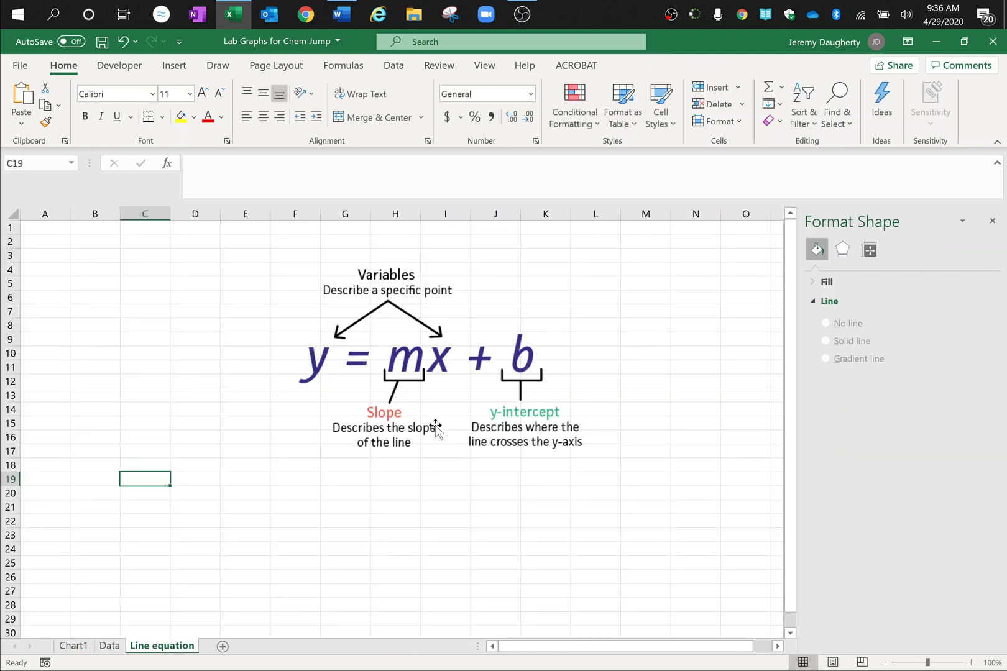
Step: Close the Format Shape pane and enter the trendline equation "y = 0.005x + 0.9926" in cell N9 of the Line equation sheet
{"action": "left_click", "coordinate": [993, 221]}
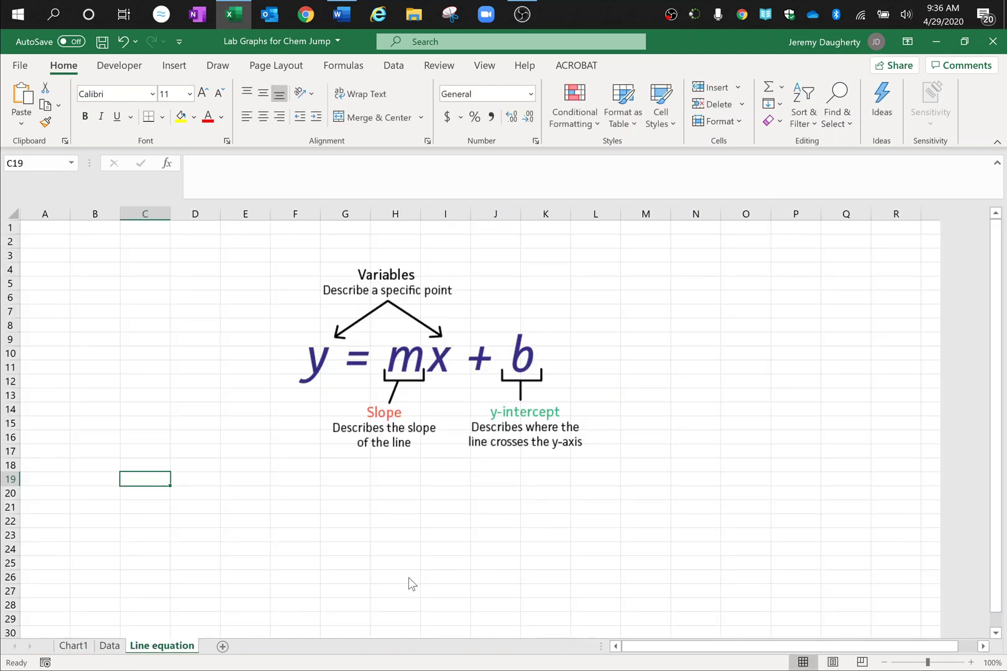
{"action": "left_click", "coordinate": [700, 342]}
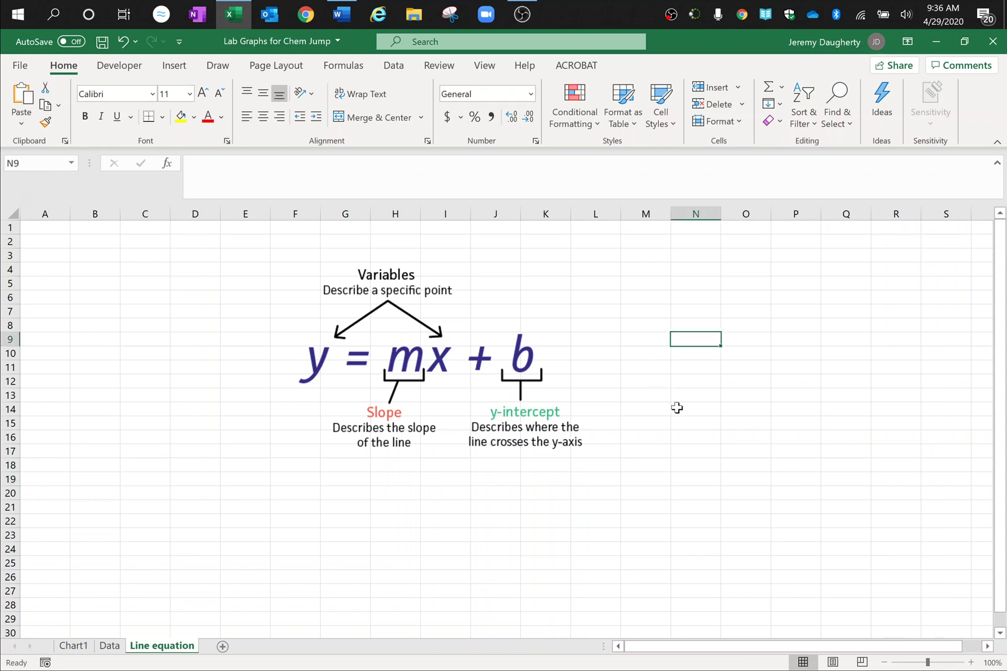
{"action": "type", "text": "y"}
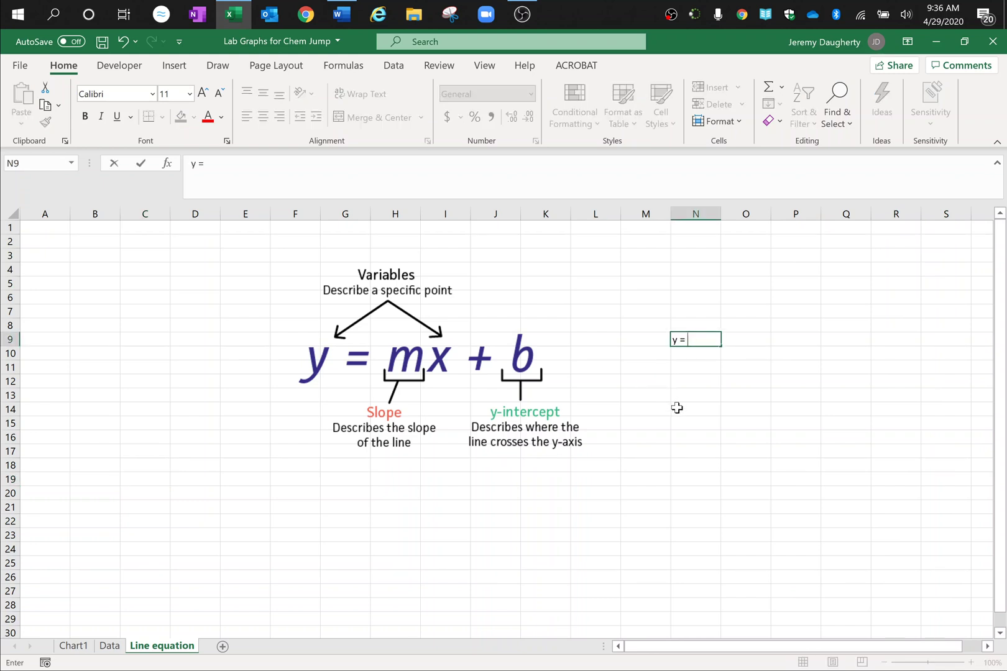
{"action": "type", "text": " = 0.005x + 0.99"}
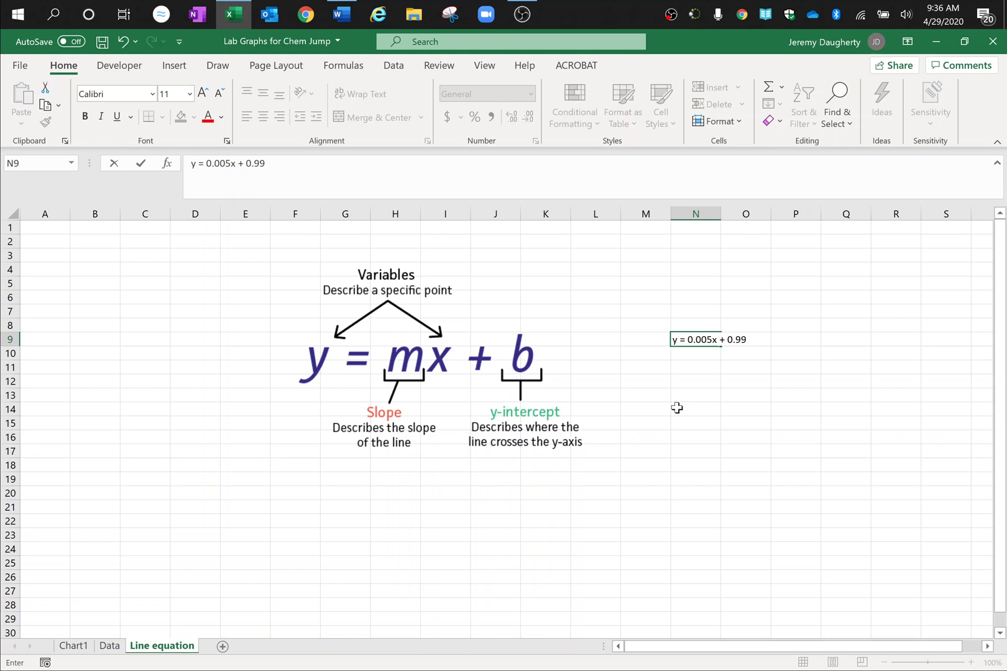
{"action": "type", "text": "26"}
{"action": "left_click", "coordinate": [677, 408]}
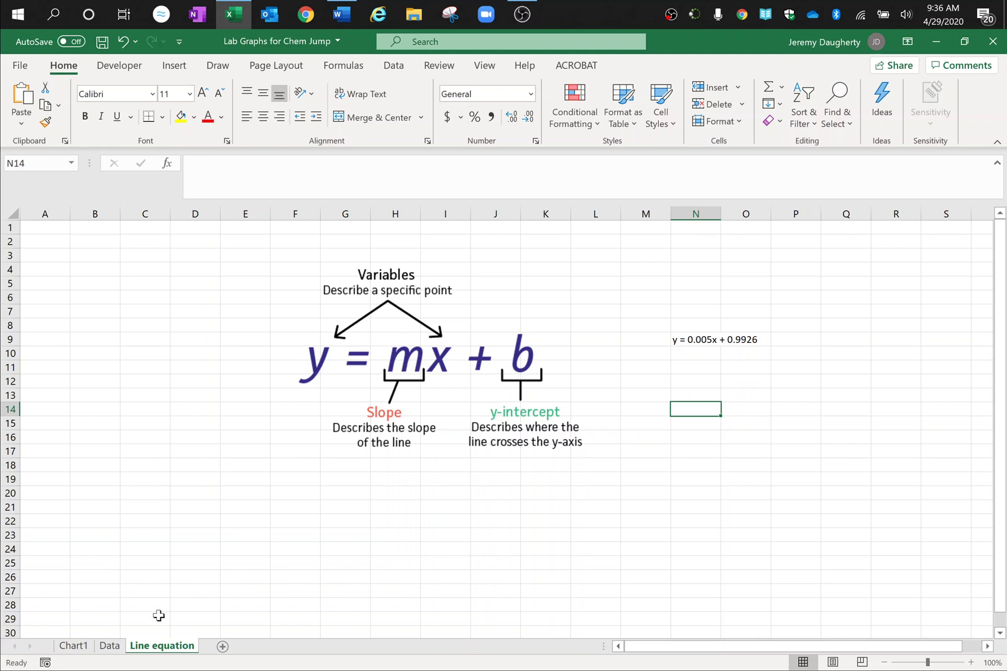
Step: Check the chart's vertical axis, and on the Line equation sheet ink a black arrow to the y with the handwritten label "density"
{"action": "left_click", "coordinate": [74, 647]}
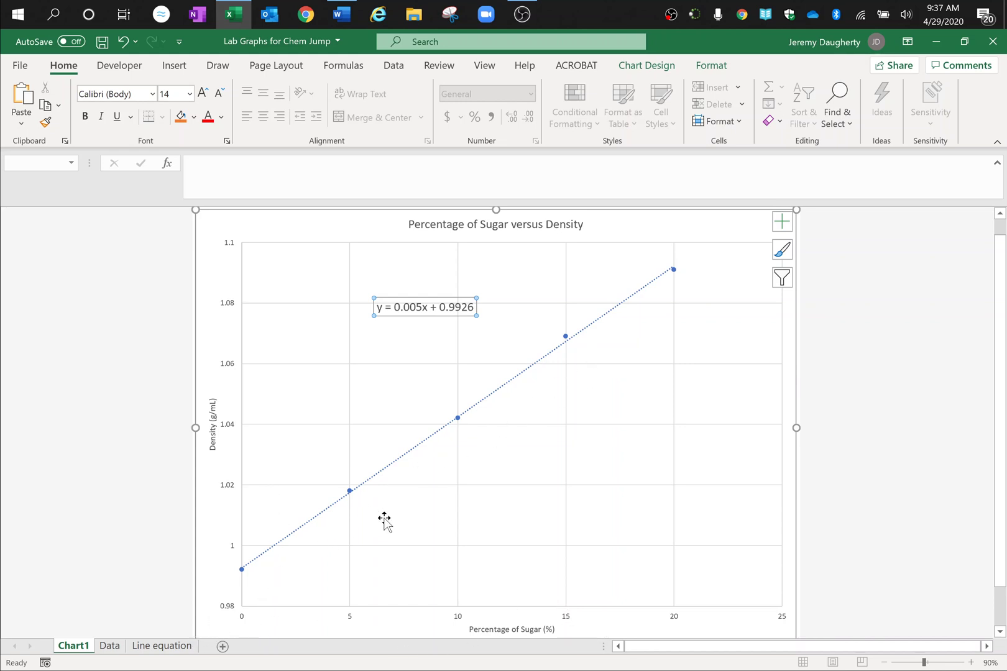
{"action": "left_click", "coordinate": [163, 646]}
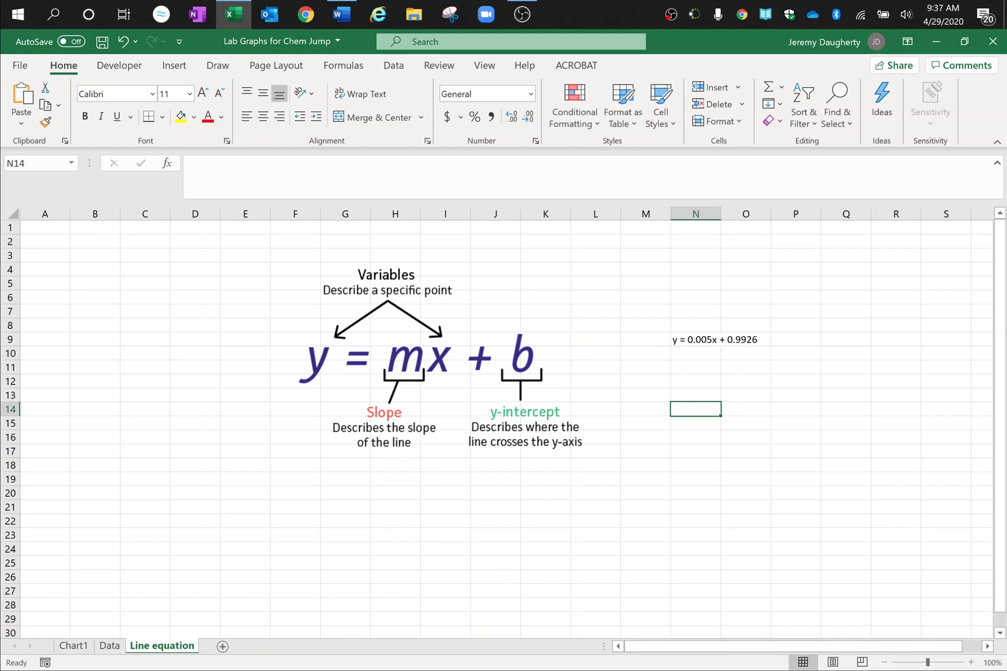
{"action": "mouse_move", "coordinate": [278, 417]}
{"action": "left_mouse_down"}
{"action": "mouse_move", "coordinate": [221, 467]}
{"action": "mouse_move", "coordinate": [298, 393]}
{"action": "left_mouse_up"}
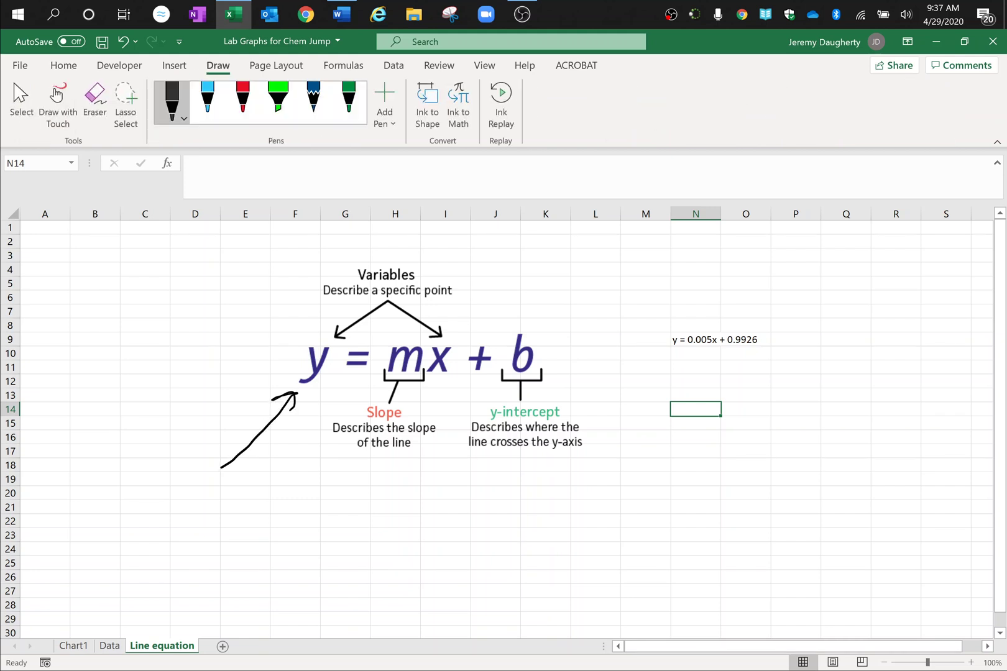
{"action": "mouse_move", "coordinate": [134, 494]}
{"action": "left_mouse_down"}
{"action": "mouse_move", "coordinate": [125, 520]}
{"action": "mouse_move", "coordinate": [143, 509]}
{"action": "left_mouse_up"}
{"action": "left_click_drag", "start_coordinate": [151, 475], "coordinate": [145, 495]}
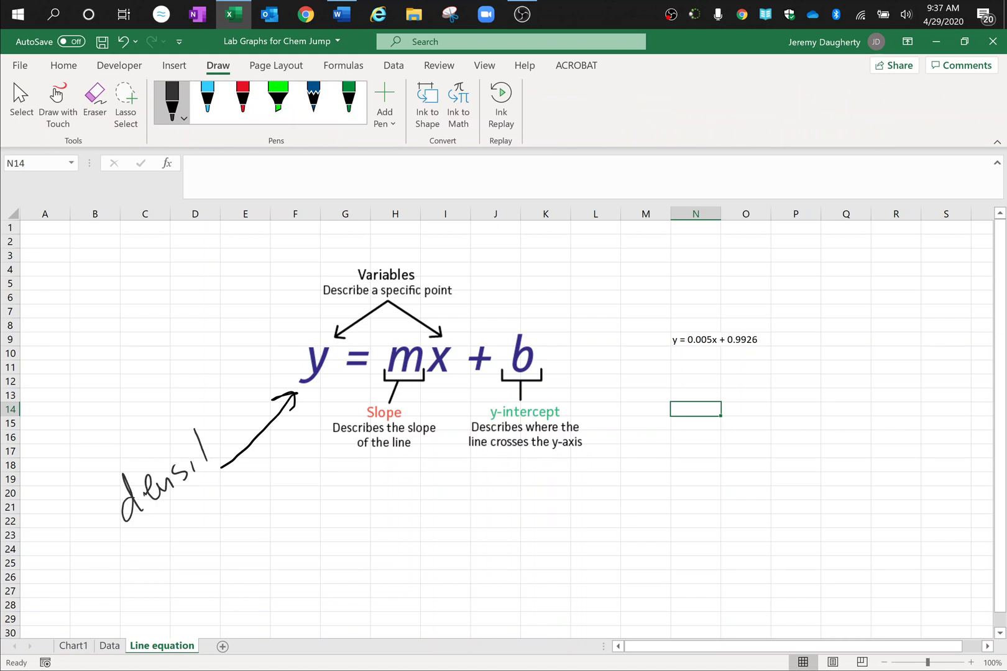
{"action": "left_click_drag", "start_coordinate": [193, 453], "coordinate": [211, 442]}
{"action": "mouse_move", "coordinate": [209, 443]}
{"action": "left_mouse_down"}
{"action": "mouse_move", "coordinate": [244, 478]}
{"action": "mouse_move", "coordinate": [225, 481]}
{"action": "left_mouse_up"}
{"action": "left_click", "coordinate": [158, 436]}
Step: Ink a black arrow pointing to the x in the line equation and handwrite "% of sugar" at its tail
{"action": "left_click_drag", "start_coordinate": [448, 340], "coordinate": [520, 271]}
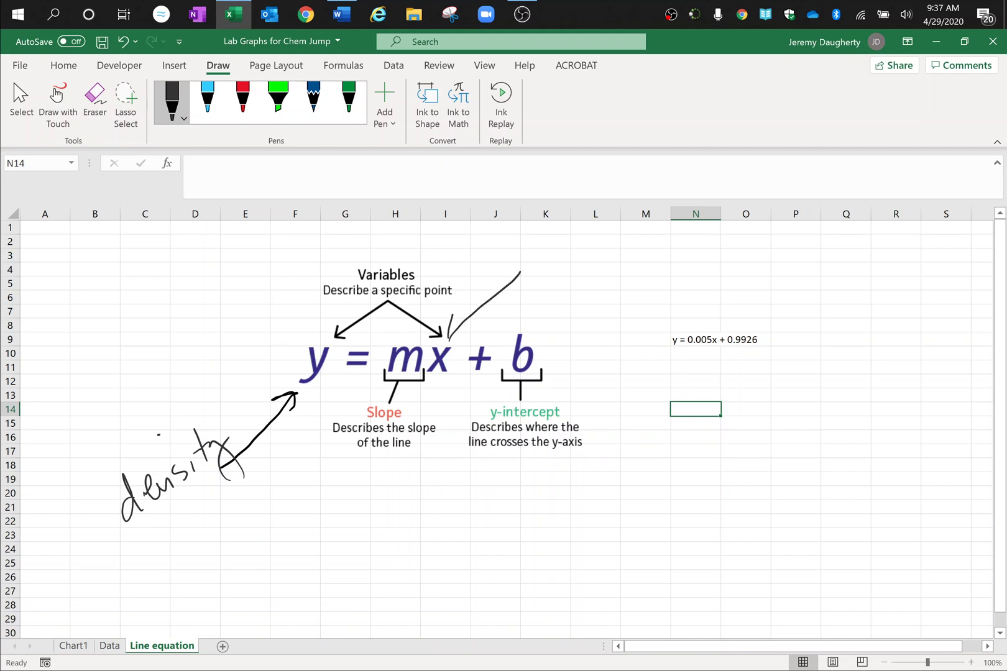
{"action": "left_click_drag", "start_coordinate": [454, 317], "coordinate": [476, 329]}
{"action": "left_click_drag", "start_coordinate": [549, 239], "coordinate": [540, 277]}
{"action": "left_click_drag", "start_coordinate": [556, 260], "coordinate": [595, 264]}
{"action": "mouse_move", "coordinate": [626, 244]}
{"action": "left_mouse_down"}
{"action": "mouse_move", "coordinate": [639, 242]}
{"action": "mouse_move", "coordinate": [660, 281]}
{"action": "left_mouse_up"}
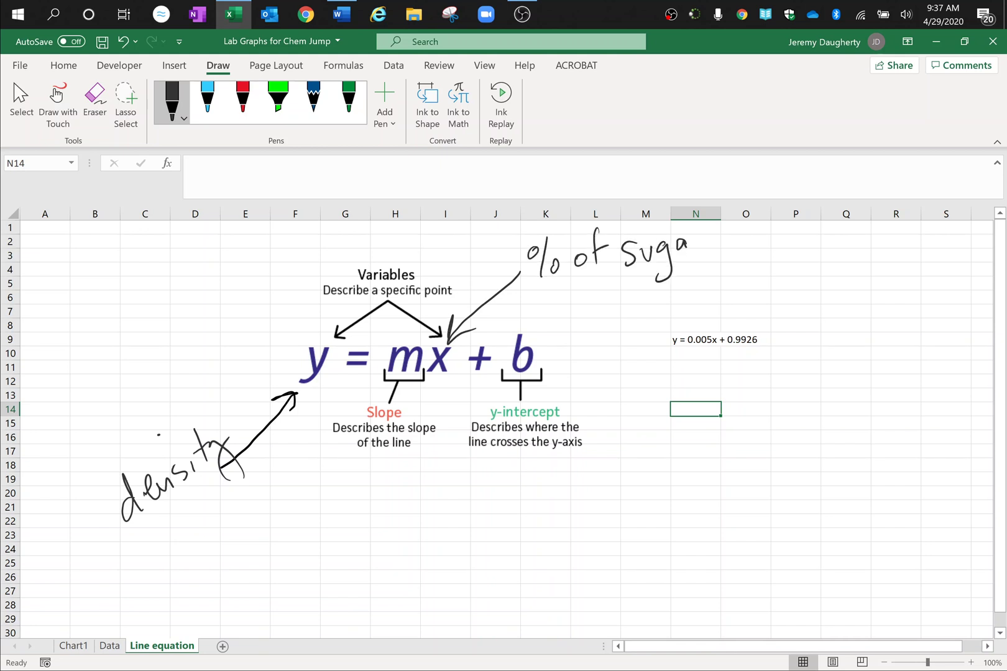
{"action": "left_click_drag", "start_coordinate": [684, 241], "coordinate": [687, 250]}
{"action": "left_click_drag", "start_coordinate": [694, 238], "coordinate": [709, 232]}
Step: Compare the trendline equation on the Chart1 sheet with the annotated y = mx + b diagram, finishing on the chart with its equation label deselected
{"action": "left_click", "coordinate": [73, 646]}
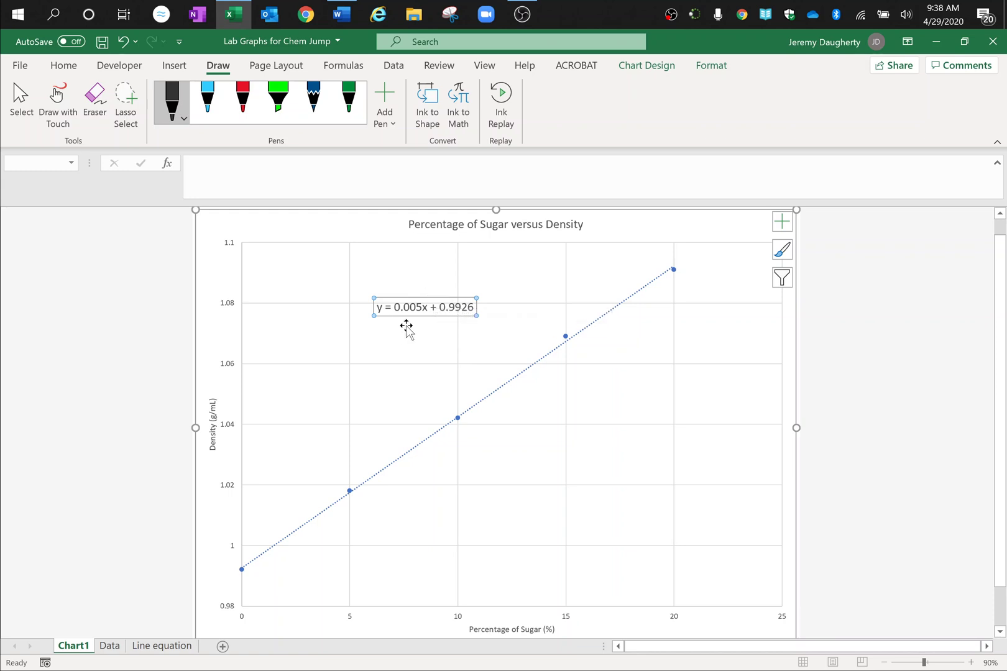
{"action": "left_click", "coordinate": [161, 646]}
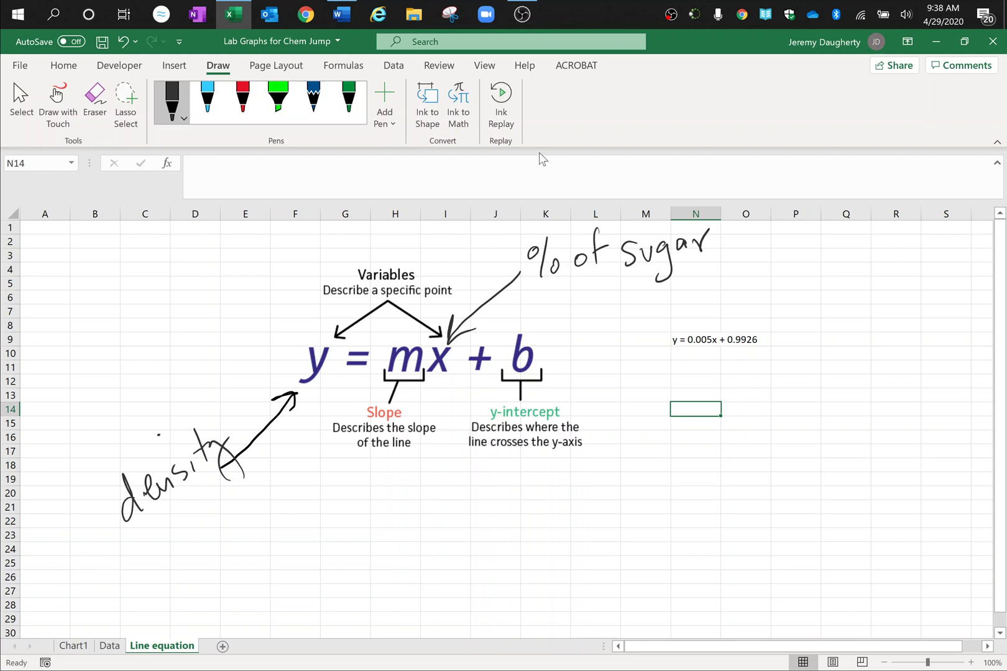
{"action": "left_click", "coordinate": [73, 646]}
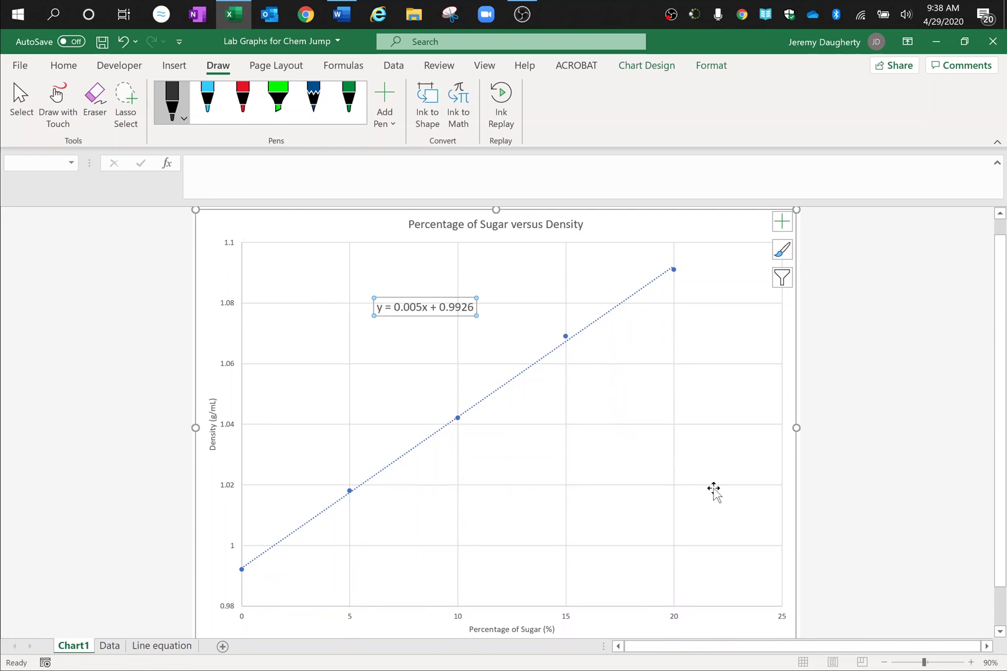
{"action": "left_click", "coordinate": [891, 434]}
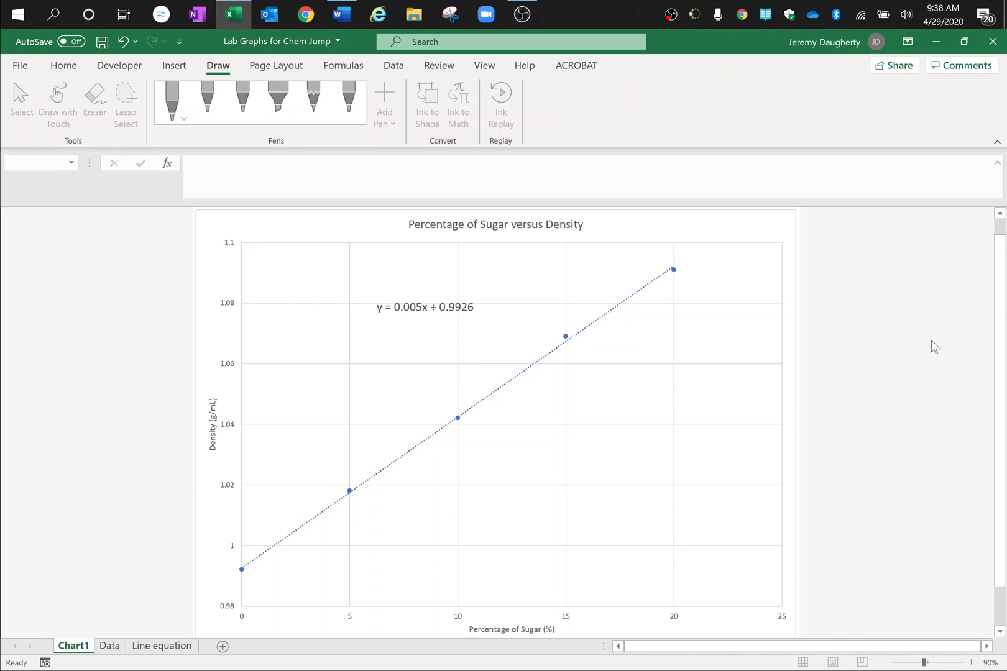
{"action": "left_click", "coordinate": [203, 223]}
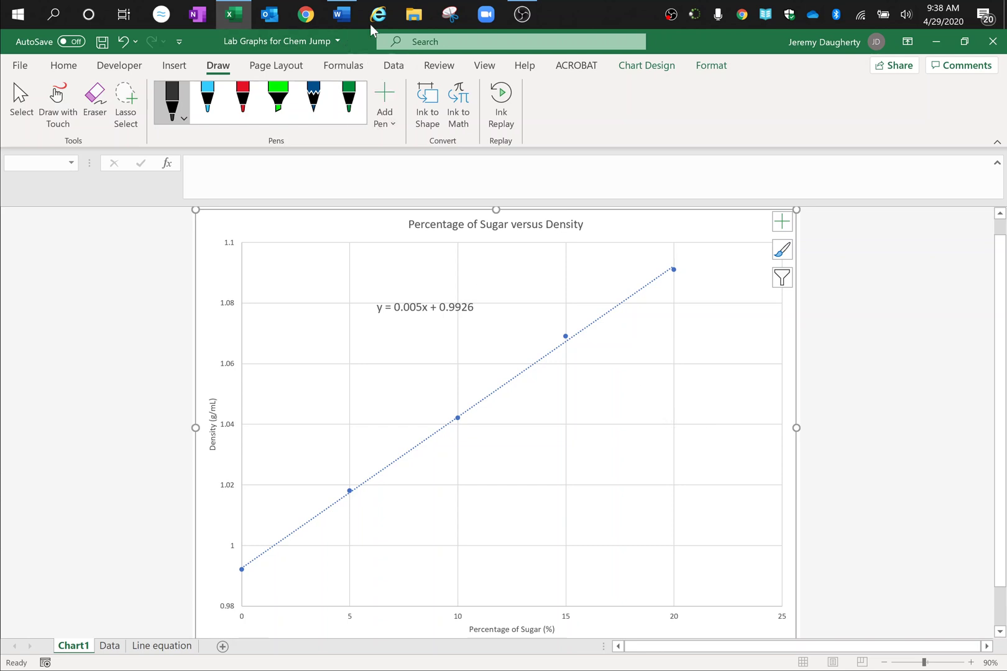
Step: Switch to OBS and stop the screen recording
{"action": "left_click", "coordinate": [522, 14]}
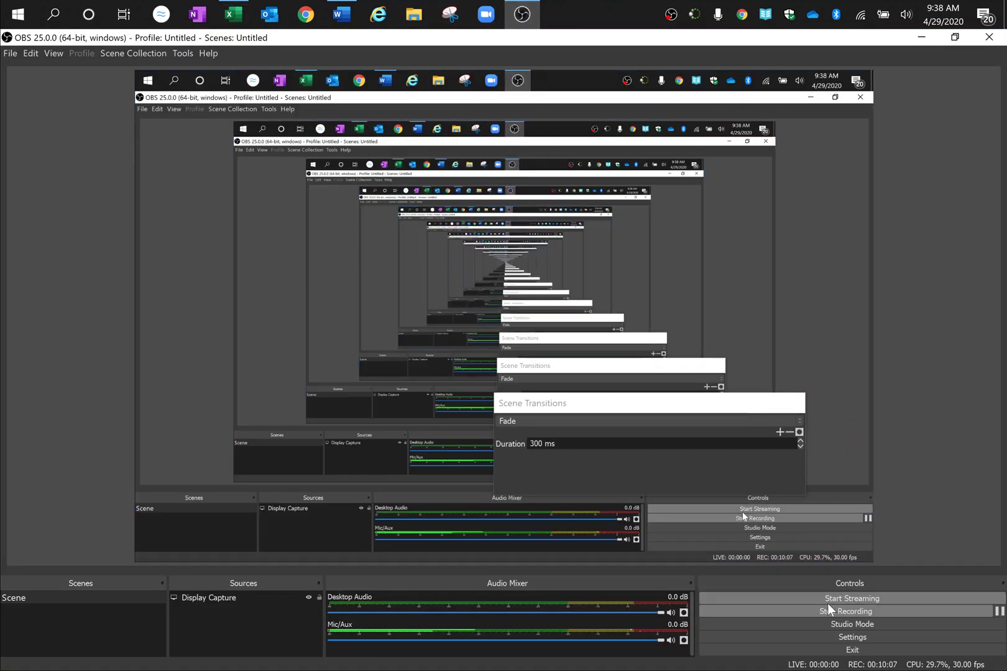
{"action": "left_click", "coordinate": [825, 610]}
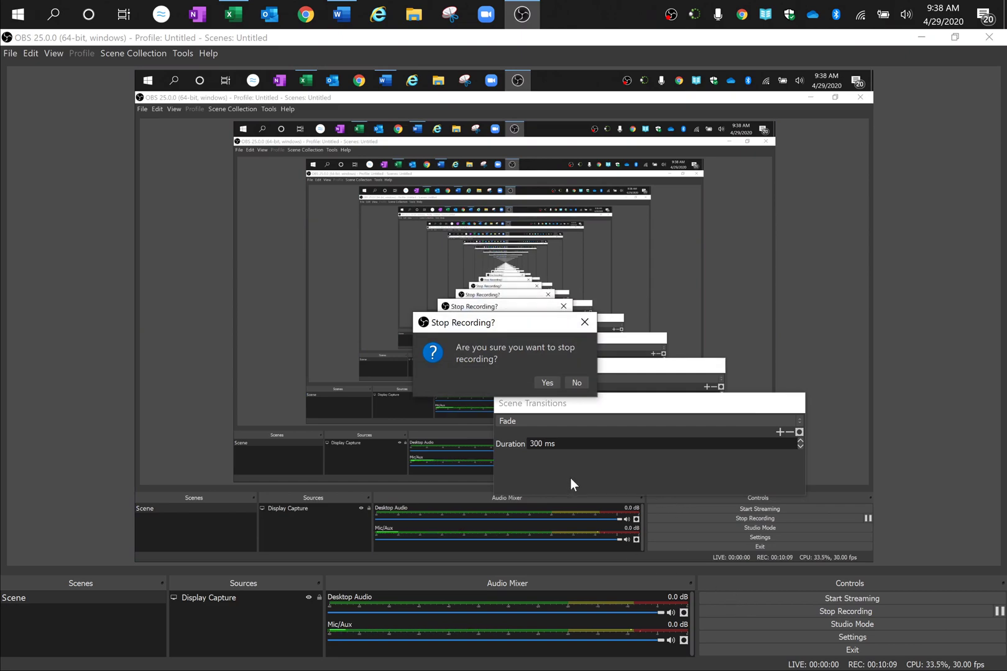